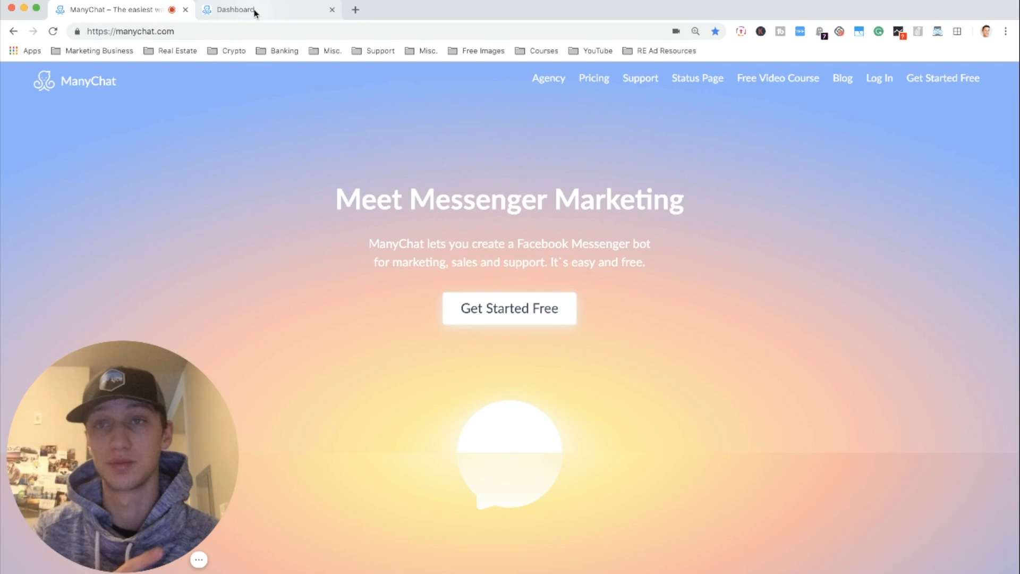
- Switch to the bot's dashboard and open the Main Menu page of its automation settings
{"action": "left_click", "coordinate": [255, 12]}
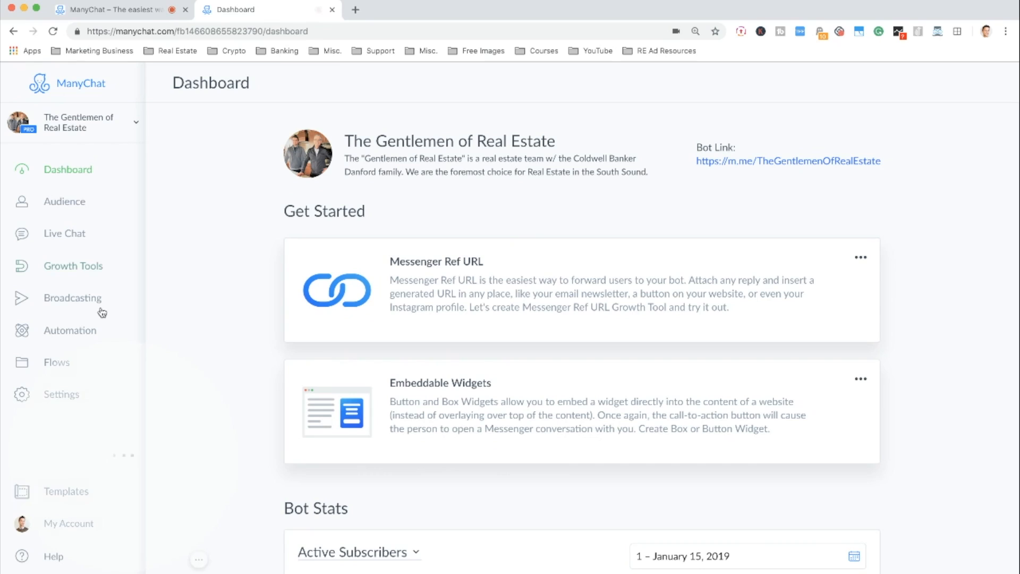
{"action": "left_click_drag", "start_coordinate": [118, 379], "coordinate": [754, 370]}
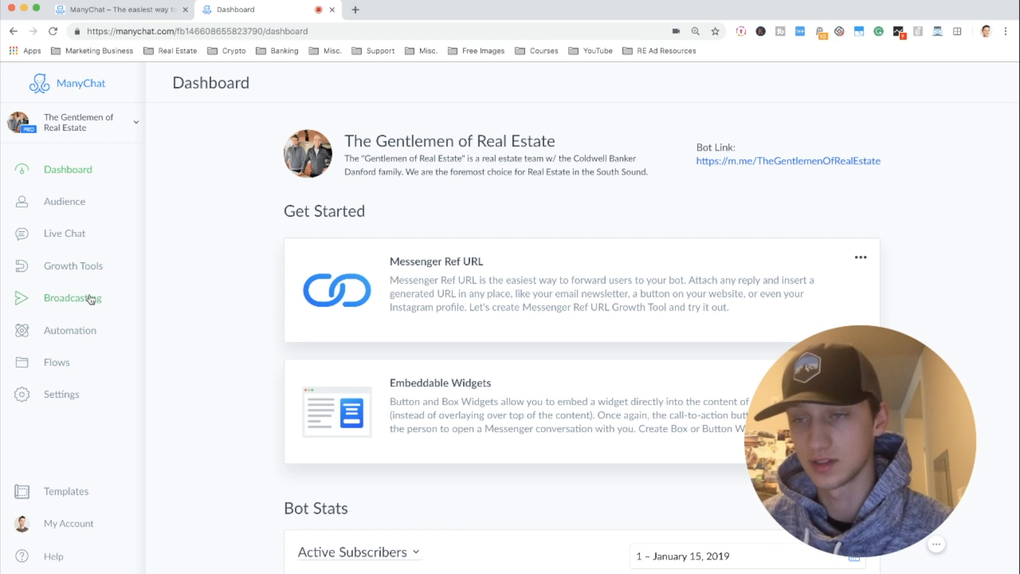
{"action": "left_click_drag", "start_coordinate": [852, 470], "coordinate": [889, 474]}
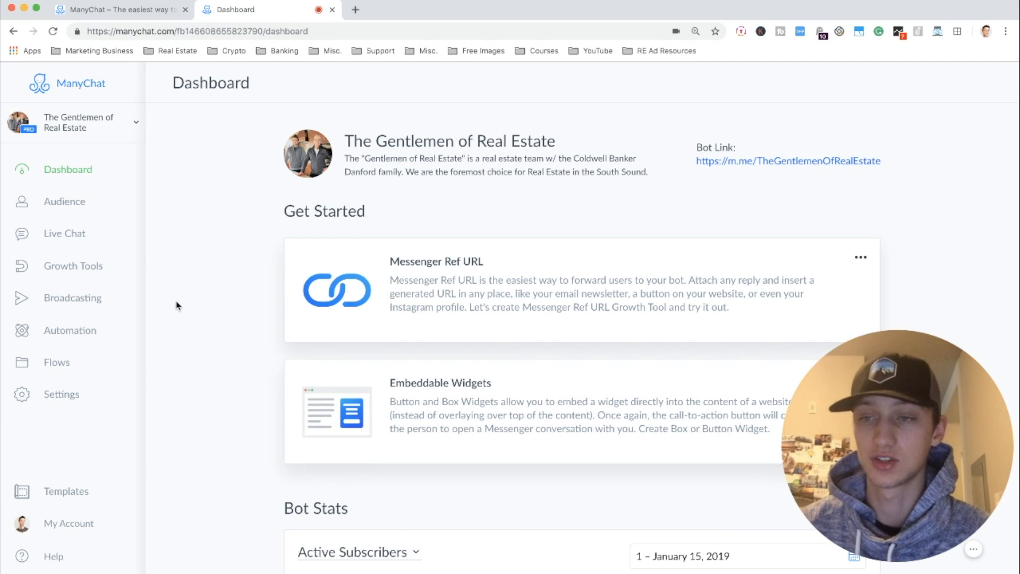
{"action": "left_click", "coordinate": [97, 327]}
{"action": "scroll", "coordinate": [99, 398], "scroll_direction": "down", "scroll_amount": 2}
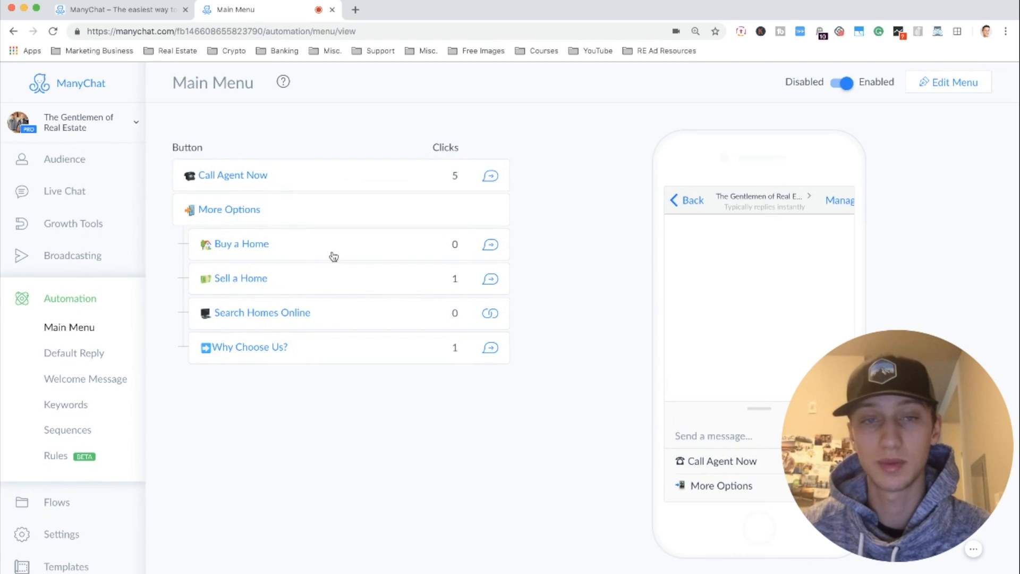
- Look through the More Options submenu in the phone preview and return to the preview's top level
{"action": "mouse_move", "coordinate": [878, 358]}
{"action": "left_click_drag", "start_coordinate": [879, 359], "coordinate": [917, 232]}
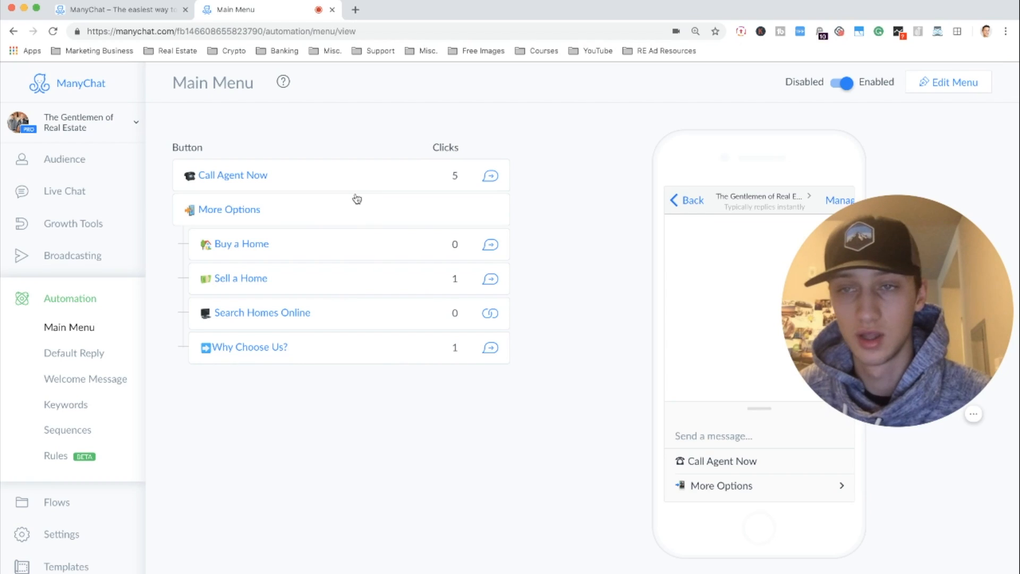
{"action": "left_click", "coordinate": [843, 486]}
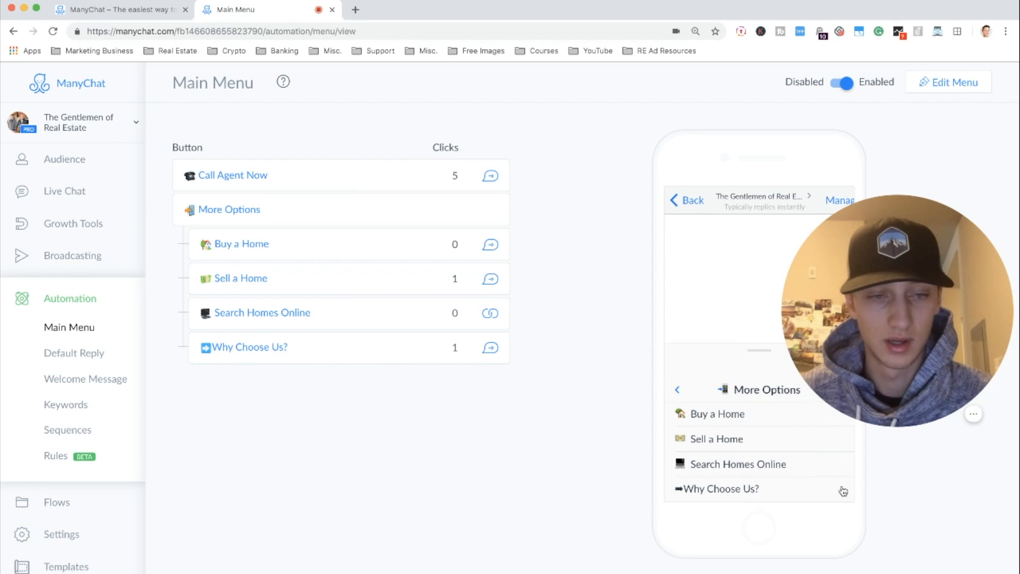
{"action": "left_click", "coordinate": [680, 393]}
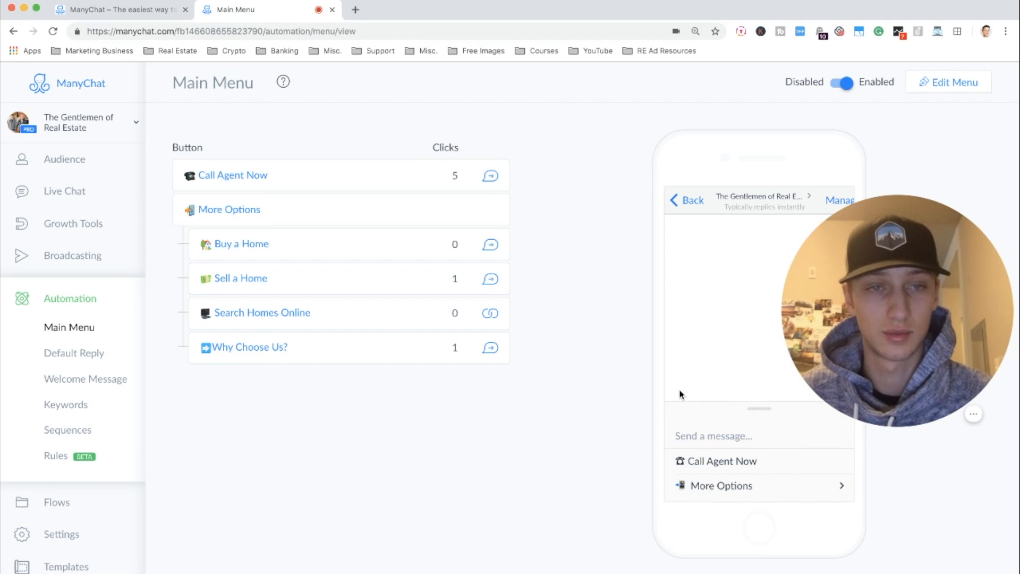
- Open the main menu for editing and add a new top-level menu item with its default settings
{"action": "left_click", "coordinate": [940, 85]}
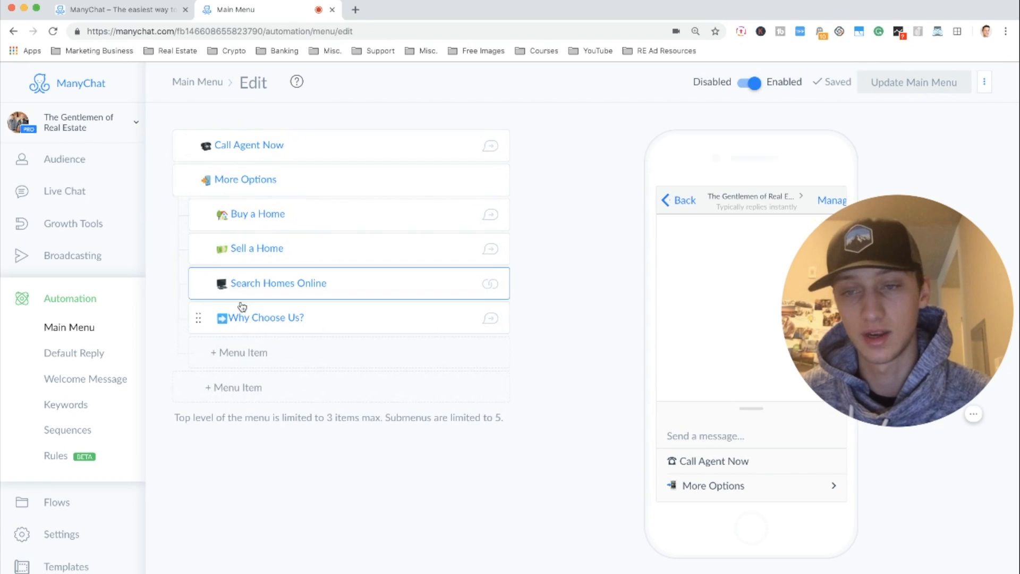
{"action": "left_click", "coordinate": [229, 393]}
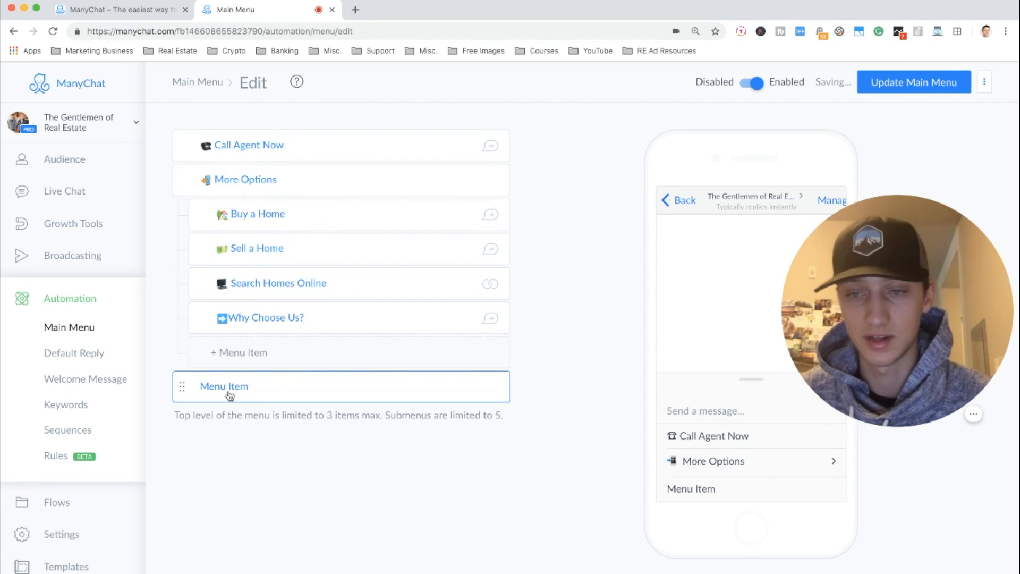
{"action": "left_click", "coordinate": [241, 387]}
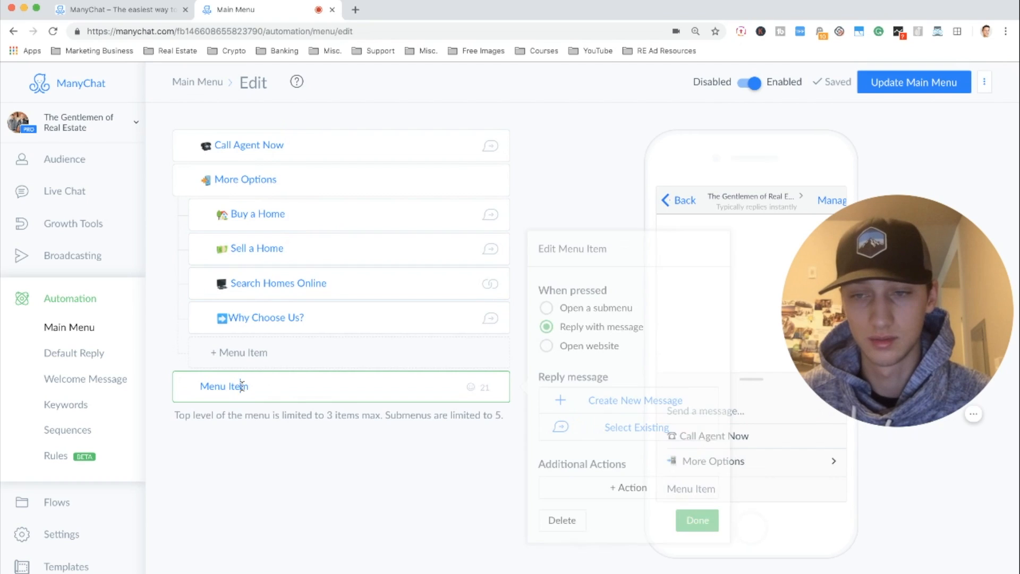
{"action": "left_click", "coordinate": [698, 520]}
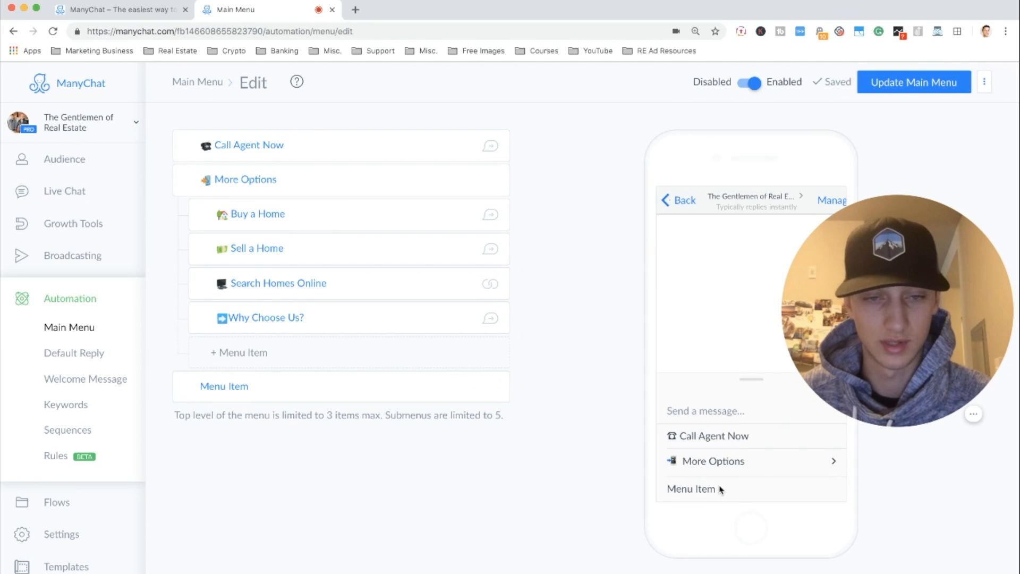
- Review the new top-level menu item's press-action options and delete the item
{"action": "left_click", "coordinate": [241, 387]}
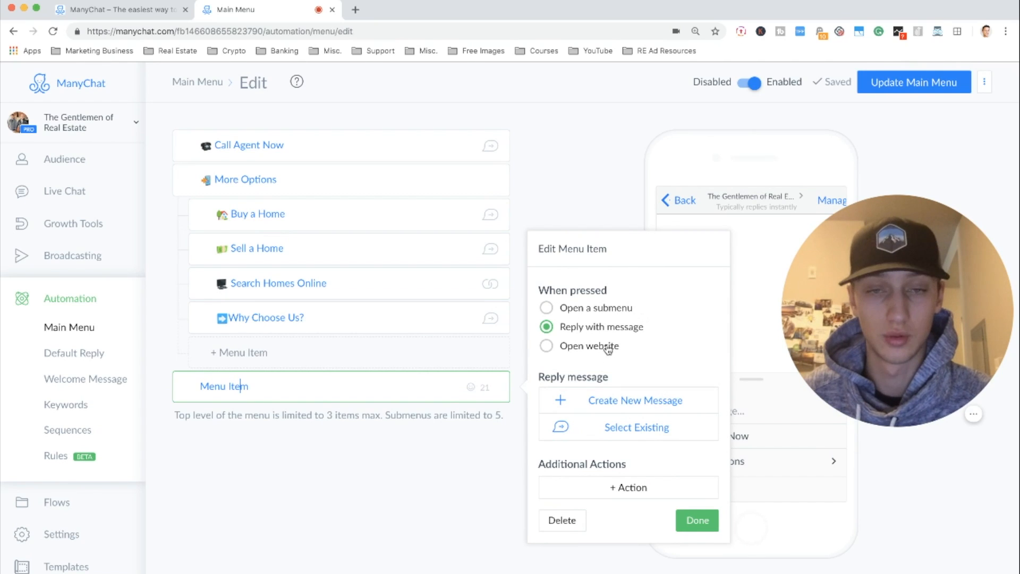
{"action": "left_click", "coordinate": [470, 504]}
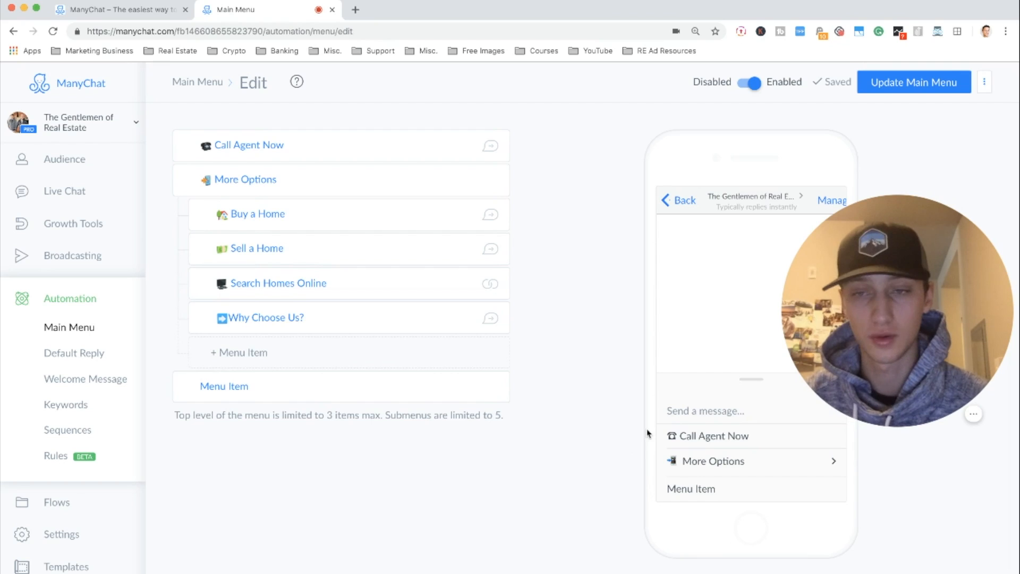
{"action": "left_click", "coordinate": [473, 390]}
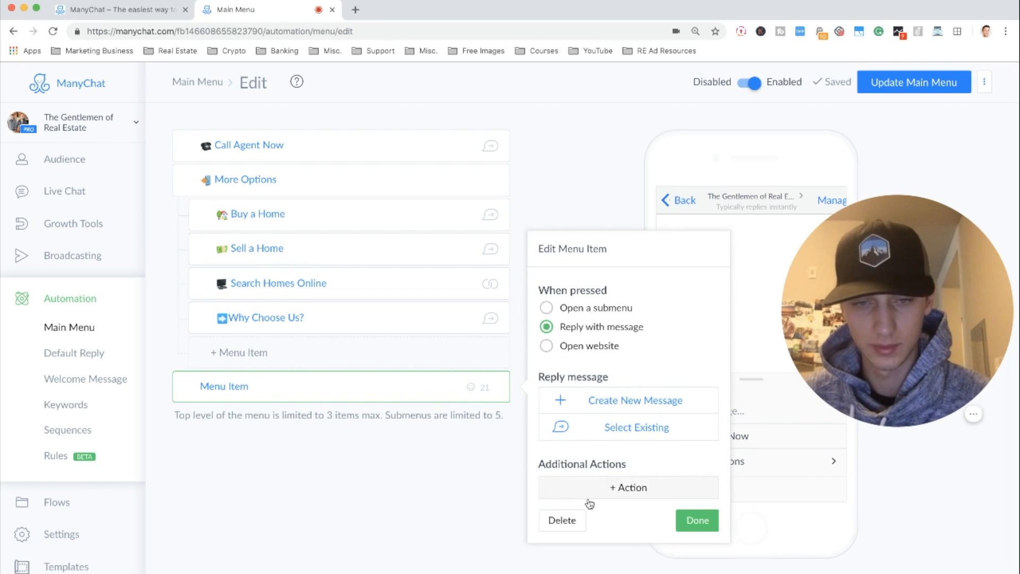
{"action": "left_click", "coordinate": [574, 520]}
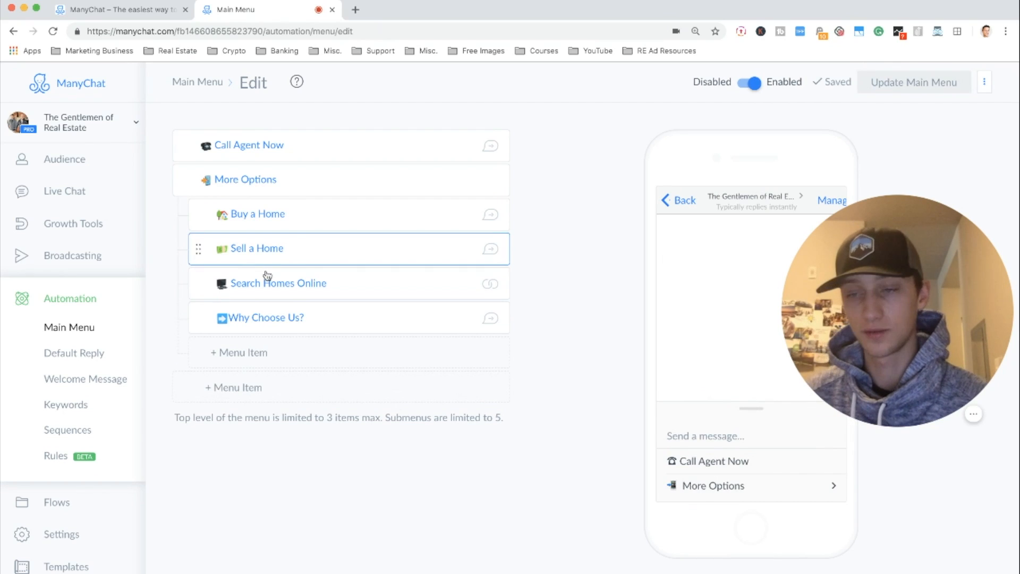
- Open the Home Buyer Flow from the Real Estate Bot folder of the flows
{"action": "scroll", "coordinate": [103, 450], "scroll_direction": "down", "scroll_amount": 1}
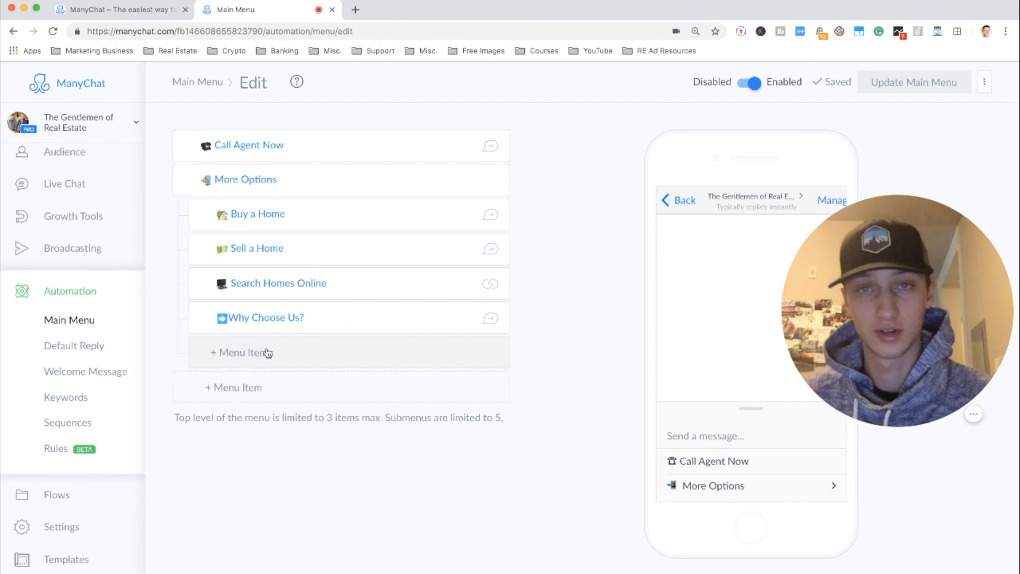
{"action": "scroll", "coordinate": [101, 423], "scroll_direction": "down", "scroll_amount": 1}
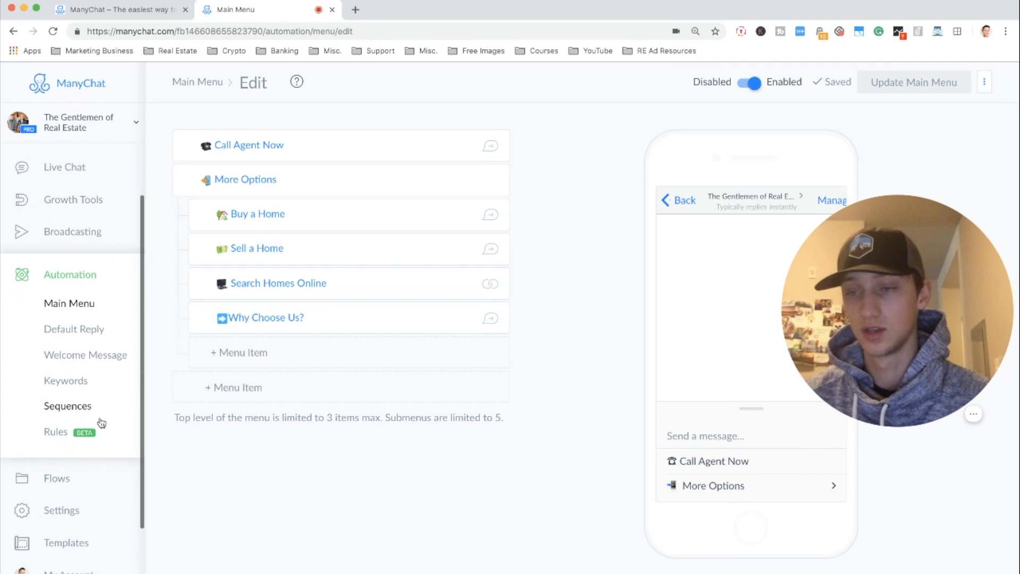
{"action": "left_click", "coordinate": [87, 480]}
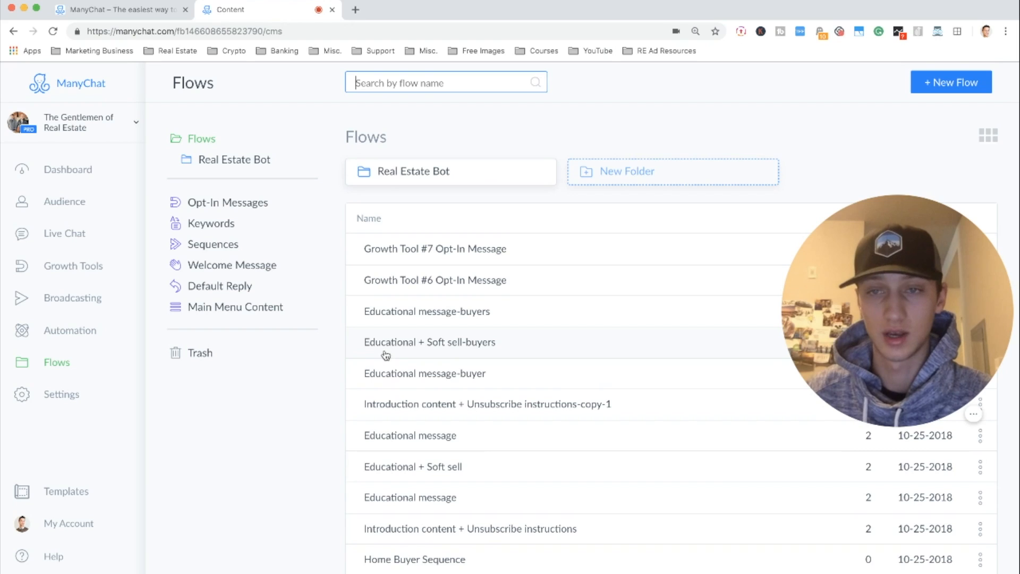
{"action": "left_click", "coordinate": [239, 166]}
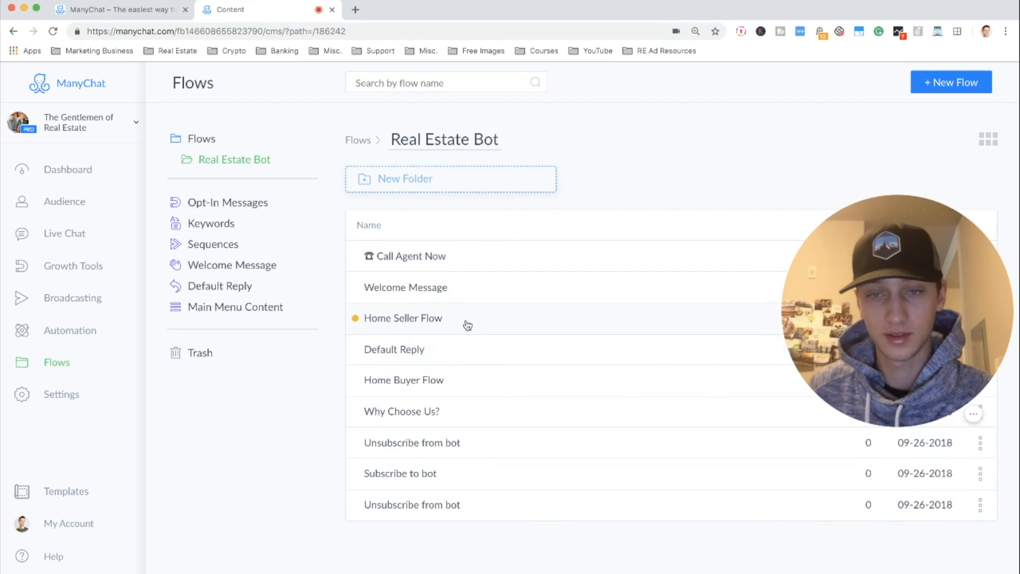
{"action": "left_click", "coordinate": [468, 393]}
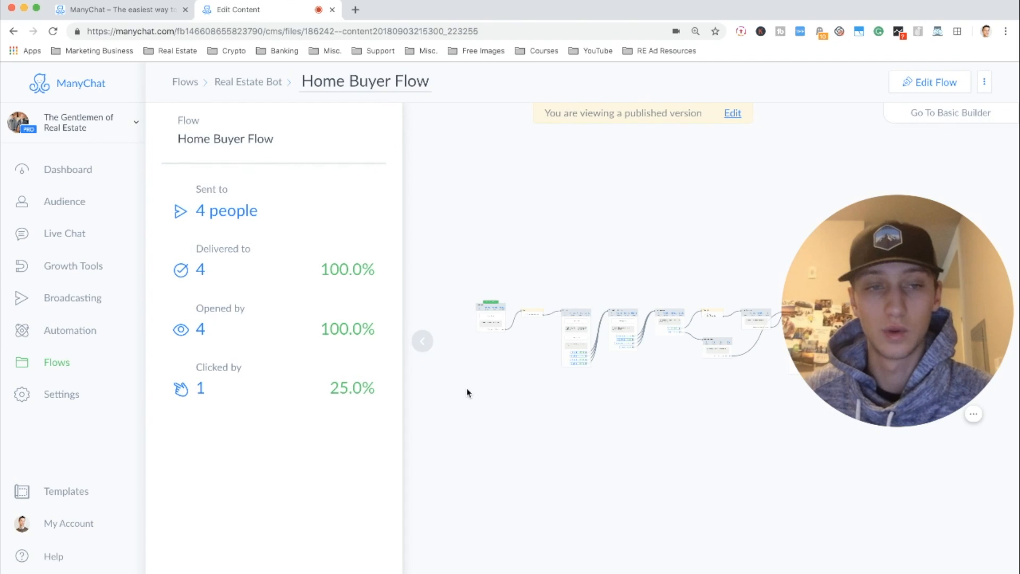
- Examine the Home Buyer Flow from its starting step through the purchase timeframe and price range questions
{"action": "scroll", "coordinate": [567, 404], "scroll_direction": "right", "scroll_amount": 3}
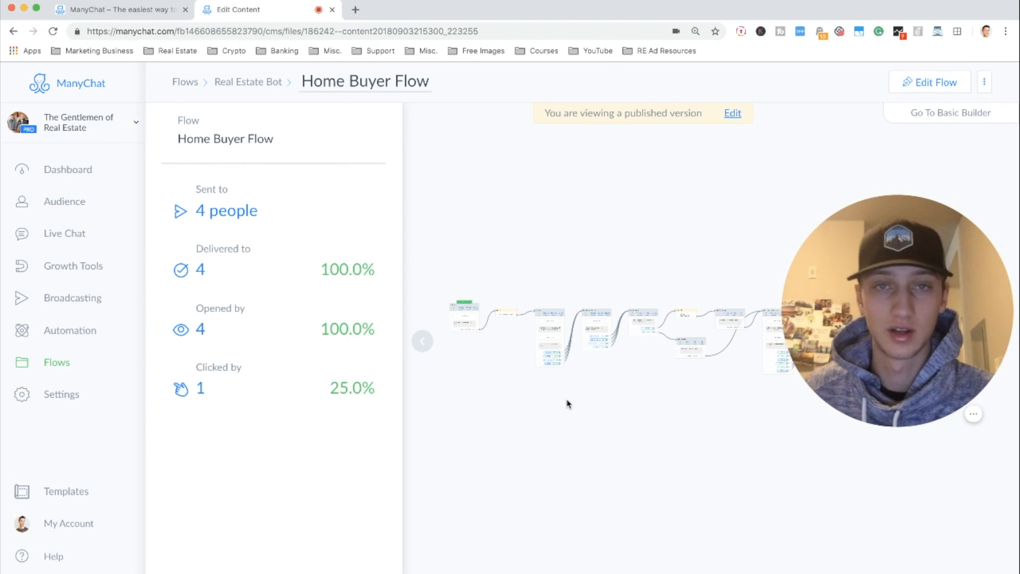
{"action": "scroll", "coordinate": [499, 358], "scroll_direction": "up", "scroll_amount": 6}
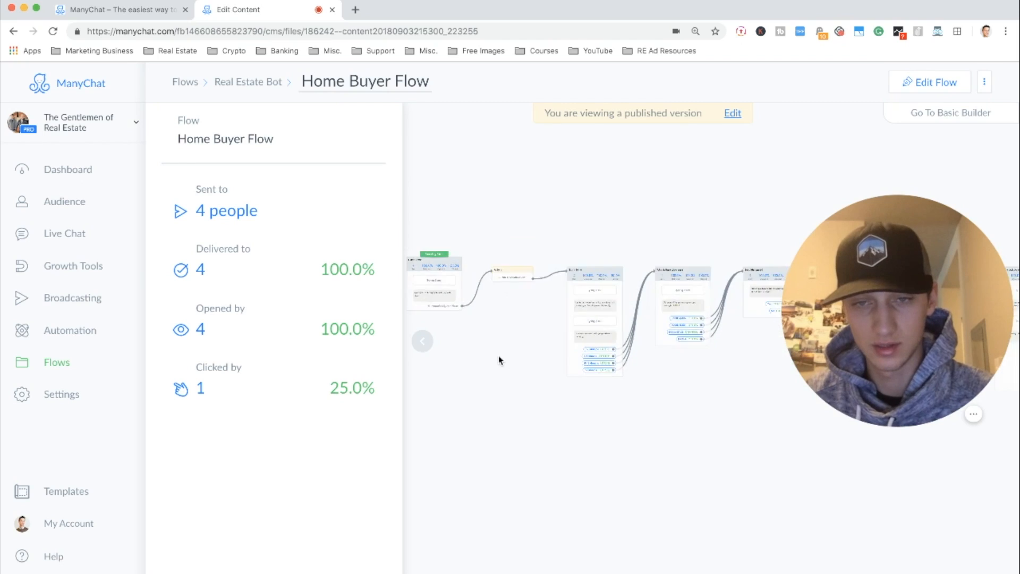
{"action": "scroll", "coordinate": [551, 401], "scroll_direction": "up", "scroll_amount": 6}
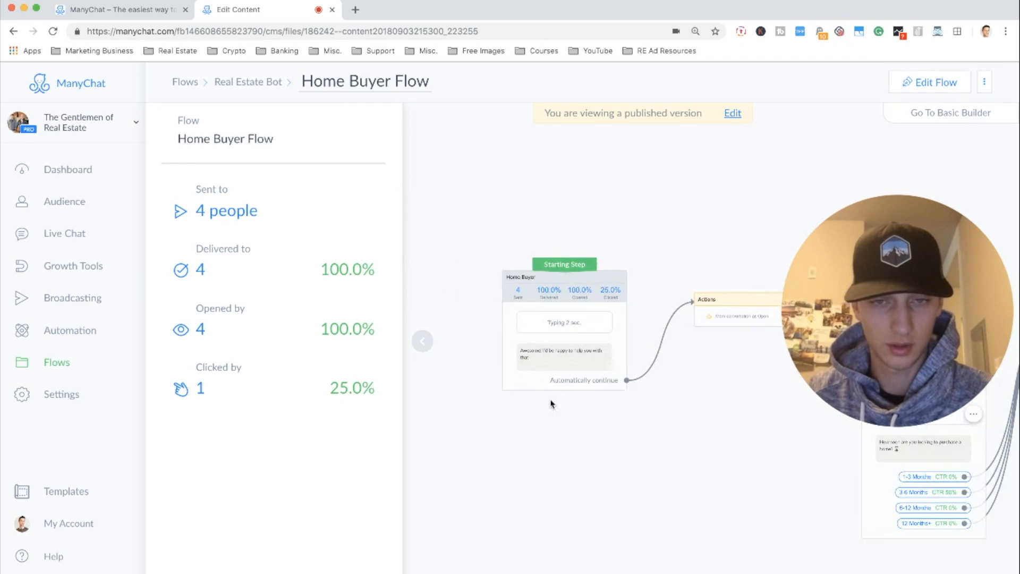
{"action": "scroll", "coordinate": [586, 424], "scroll_direction": "down", "scroll_amount": 1}
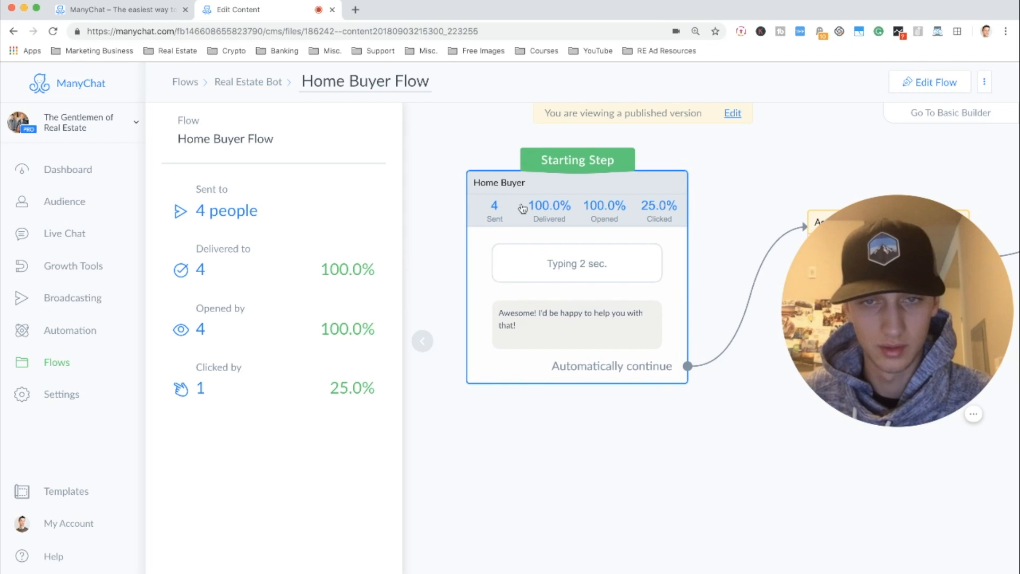
{"action": "scroll", "coordinate": [715, 450], "scroll_direction": "right", "scroll_amount": 15}
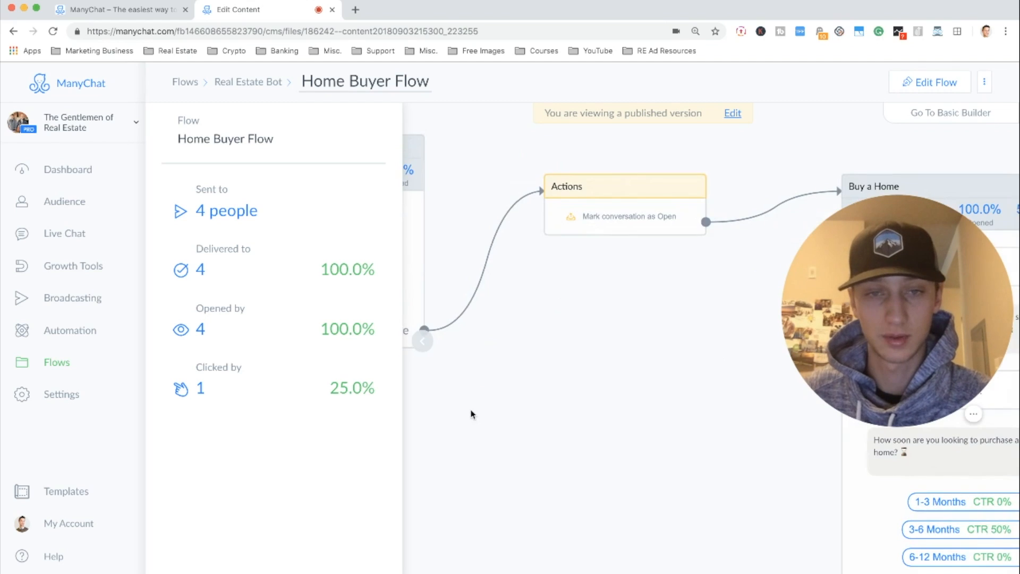
{"action": "scroll", "coordinate": [462, 343], "scroll_direction": "down", "scroll_amount": 2}
{"action": "scroll", "coordinate": [632, 342], "scroll_direction": "down", "scroll_amount": 3}
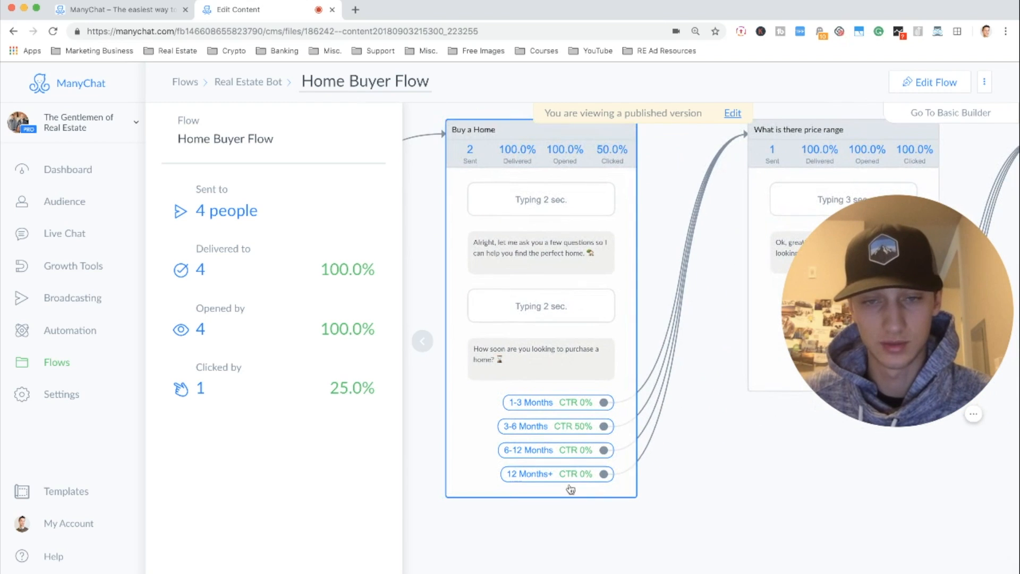
{"action": "scroll", "coordinate": [665, 425], "scroll_direction": "right", "scroll_amount": 5}
{"action": "scroll", "coordinate": [665, 425], "scroll_direction": "down", "scroll_amount": 1}
{"action": "scroll", "coordinate": [634, 418], "scroll_direction": "down", "scroll_amount": 3}
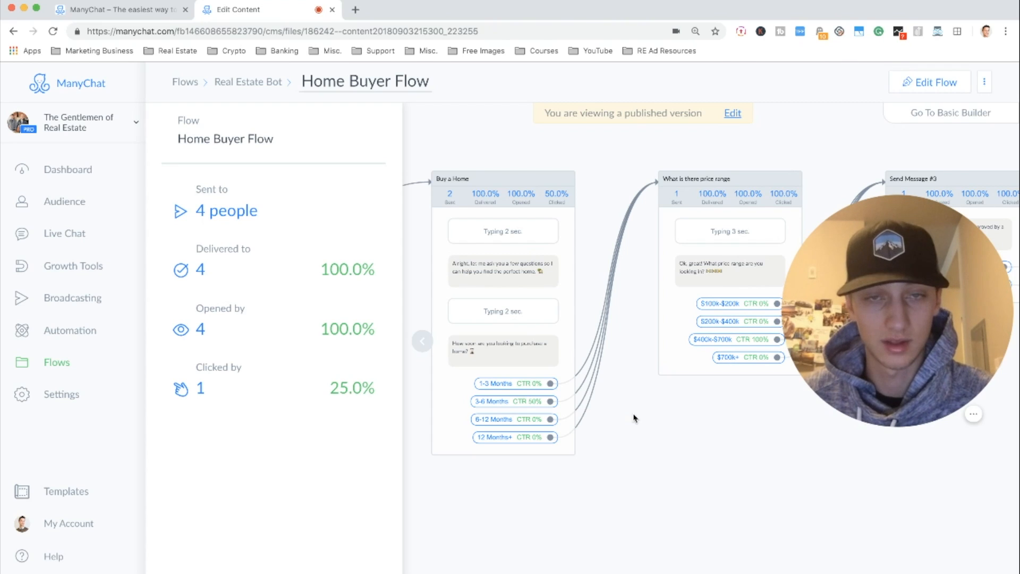
{"action": "scroll", "coordinate": [634, 418], "scroll_direction": "down", "scroll_amount": 1}
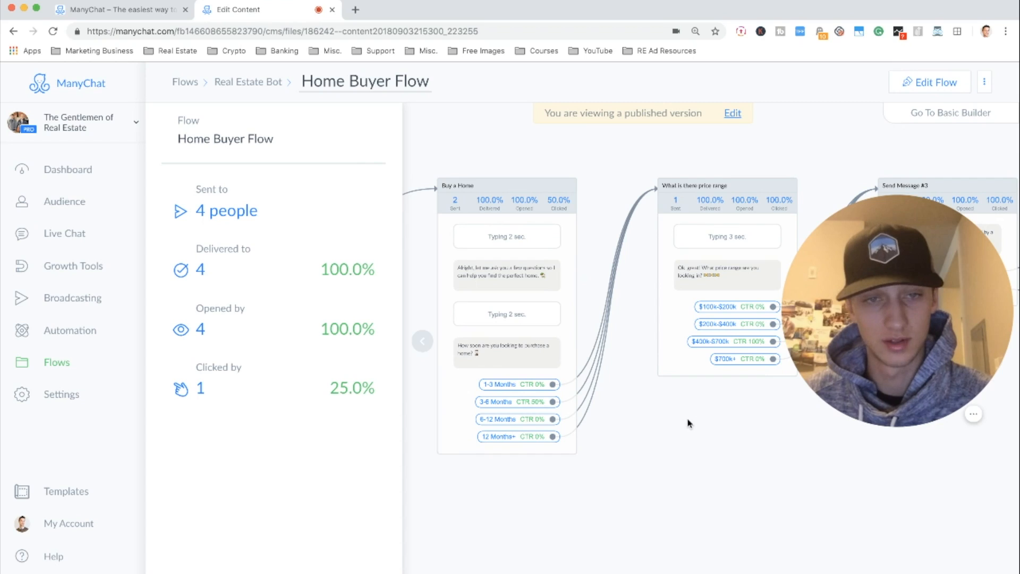
{"action": "scroll", "coordinate": [635, 420], "scroll_direction": "up", "scroll_amount": 2}
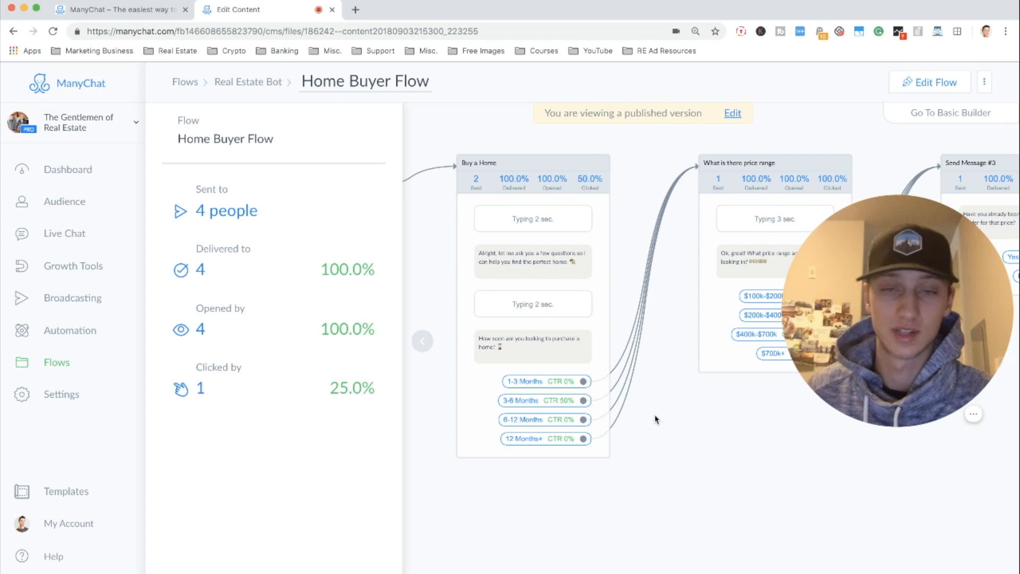
{"action": "left_click_drag", "start_coordinate": [661, 417], "coordinate": [648, 417]}
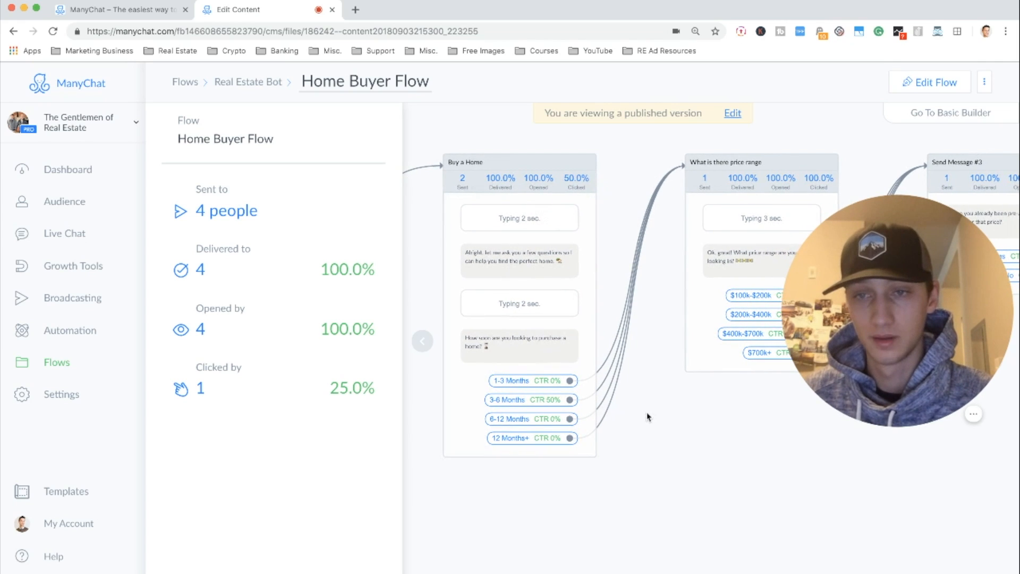
- Follow the Home Buyer Flow onward through the pre-approval, bedroom and bathroom questions
{"action": "scroll", "coordinate": [672, 413], "scroll_direction": "right", "scroll_amount": 10}
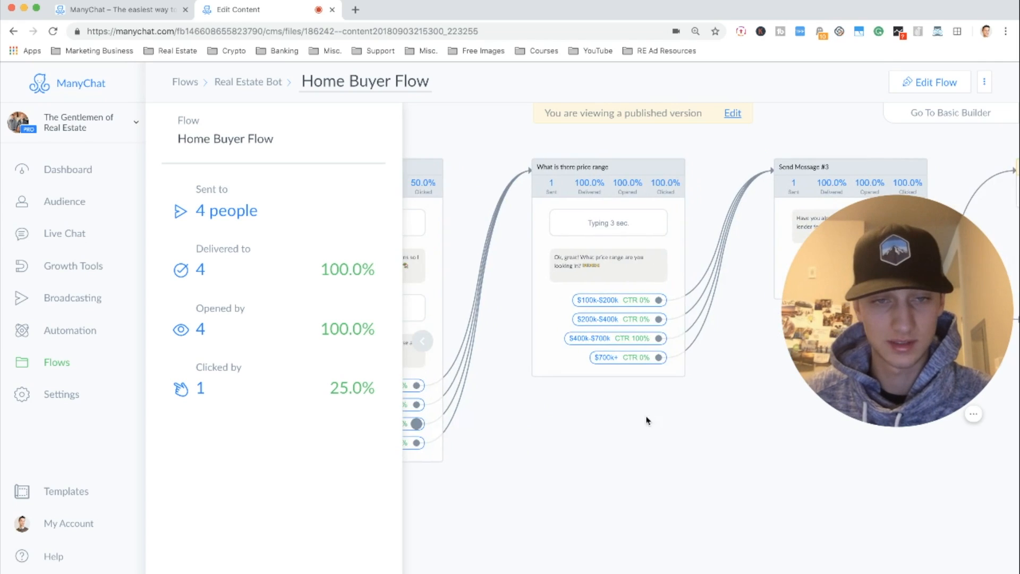
{"action": "scroll", "coordinate": [538, 391], "scroll_direction": "right", "scroll_amount": 7}
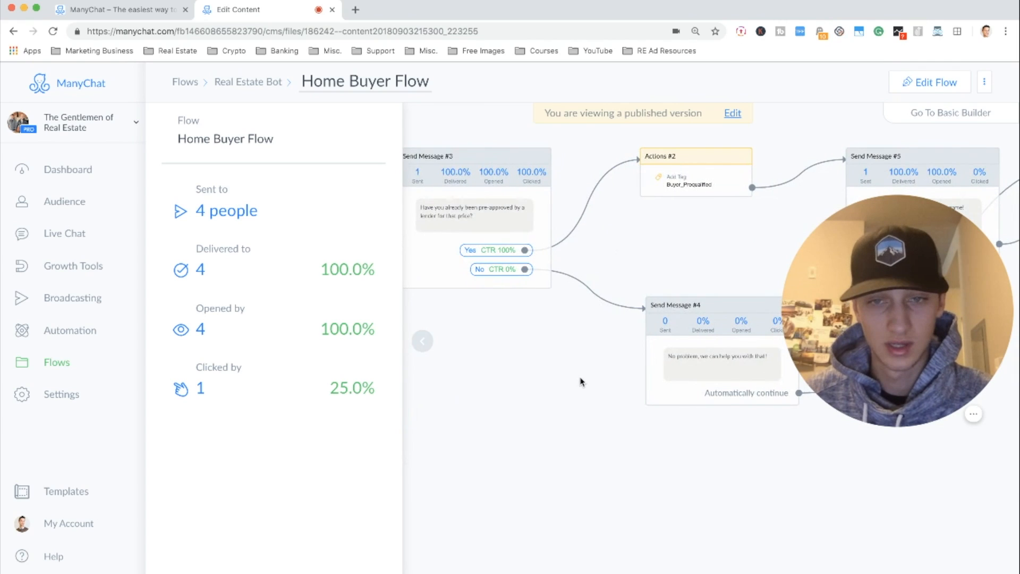
{"action": "scroll", "coordinate": [638, 404], "scroll_direction": "right", "scroll_amount": 4}
{"action": "scroll", "coordinate": [700, 424], "scroll_direction": "right", "scroll_amount": 8}
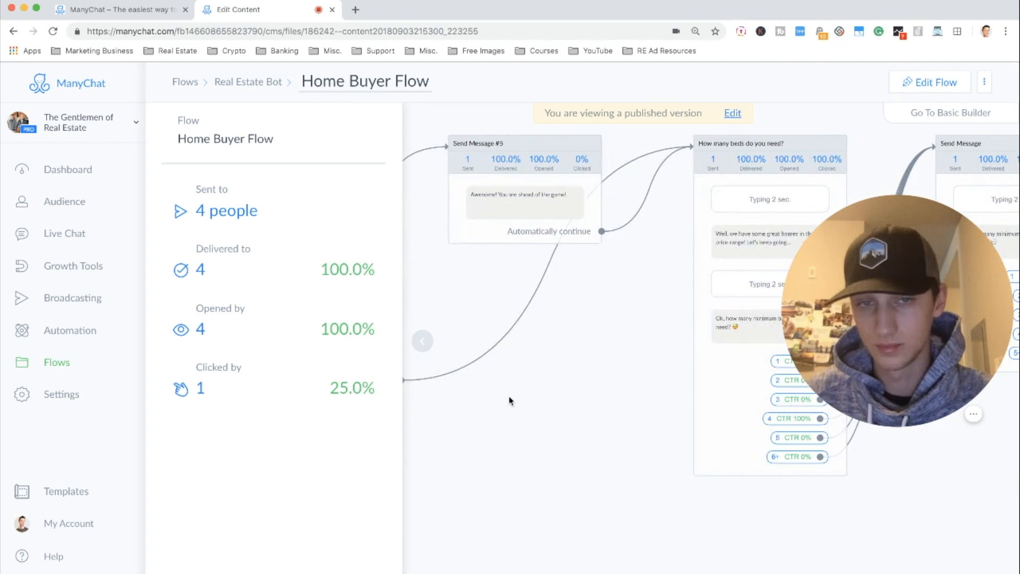
{"action": "scroll", "coordinate": [606, 417], "scroll_direction": "right", "scroll_amount": 4}
{"action": "scroll", "coordinate": [726, 429], "scroll_direction": "right", "scroll_amount": 4}
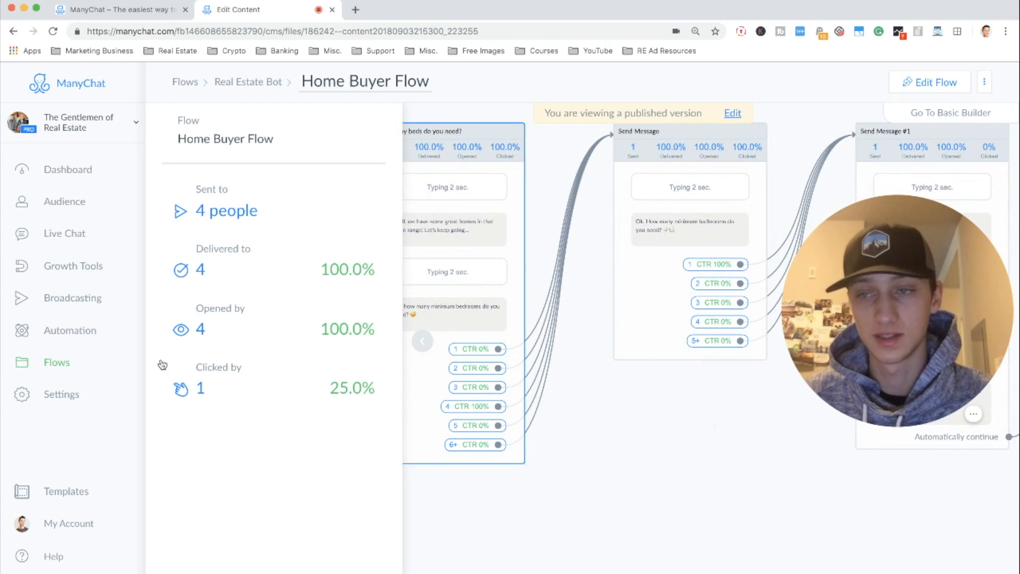
- Return to the Main Menu page of the automation settings
{"action": "left_click", "coordinate": [81, 372]}
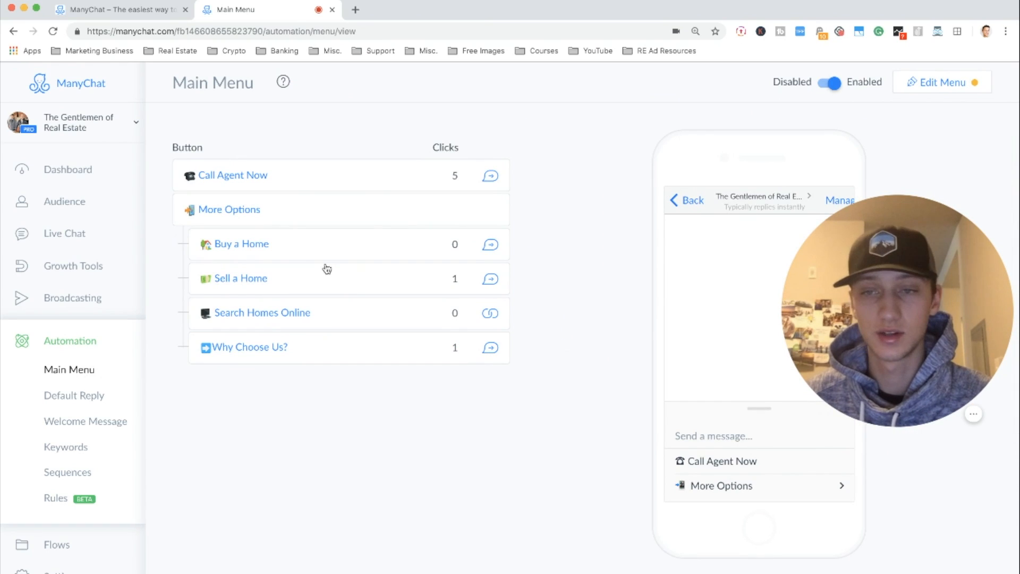
- Open the main menu for editing and check which reply message the Buy a Home item sends
{"action": "left_click", "coordinate": [940, 80]}
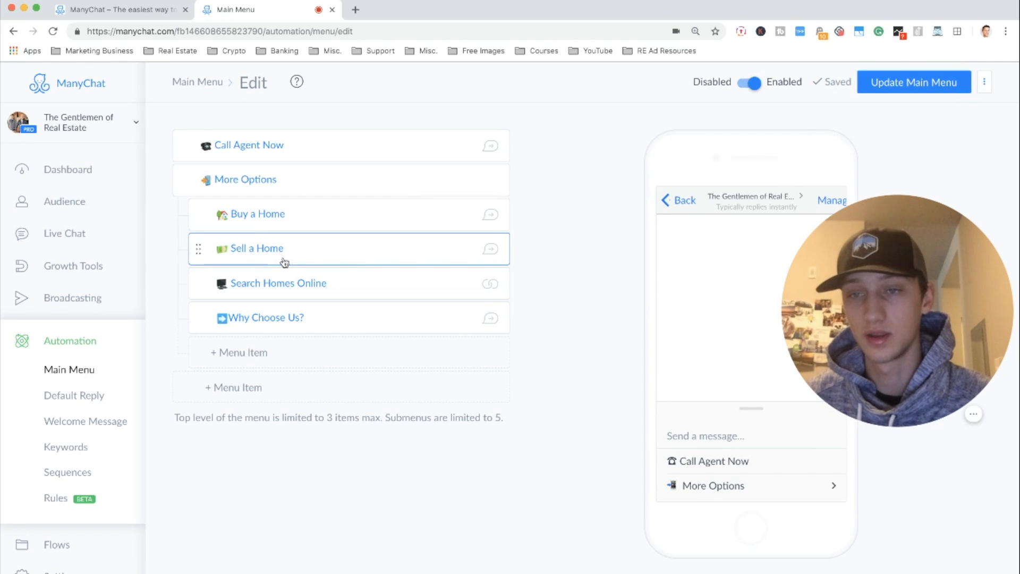
{"action": "left_click", "coordinate": [294, 214]}
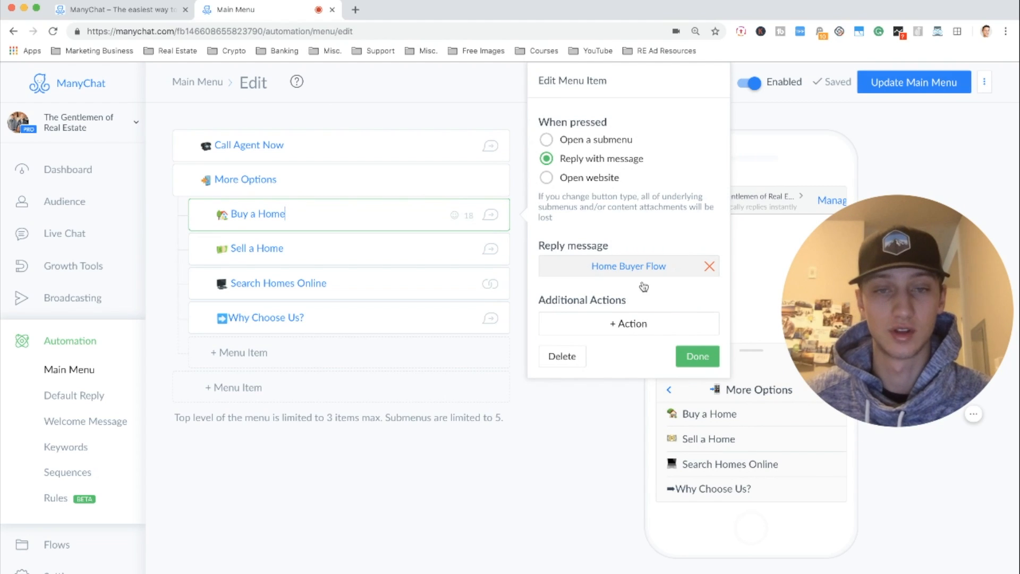
{"action": "left_click", "coordinate": [681, 355]}
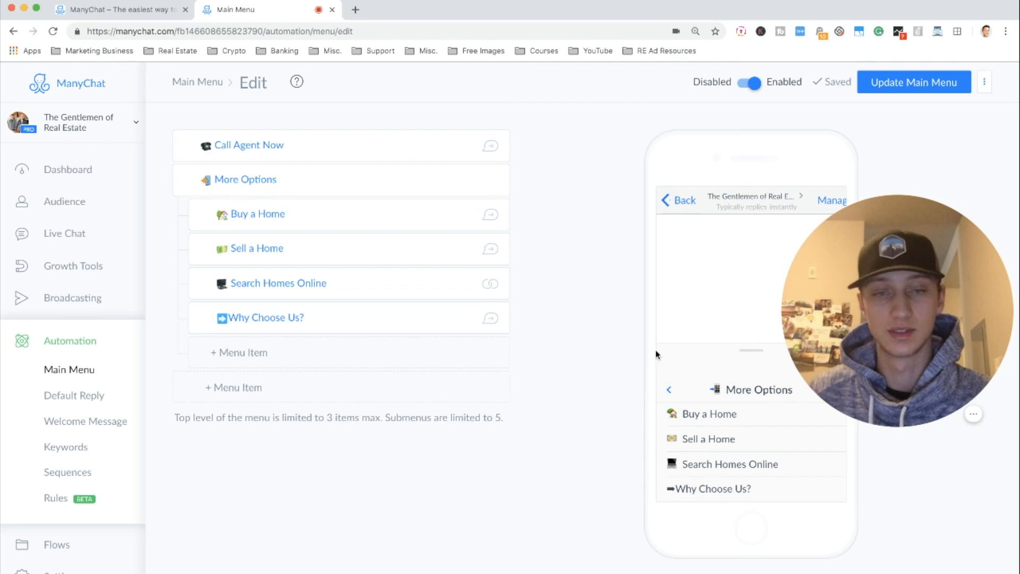
- Leave the main menu editor and create a new flow named Qualifying Buyer
{"action": "left_click", "coordinate": [67, 341]}
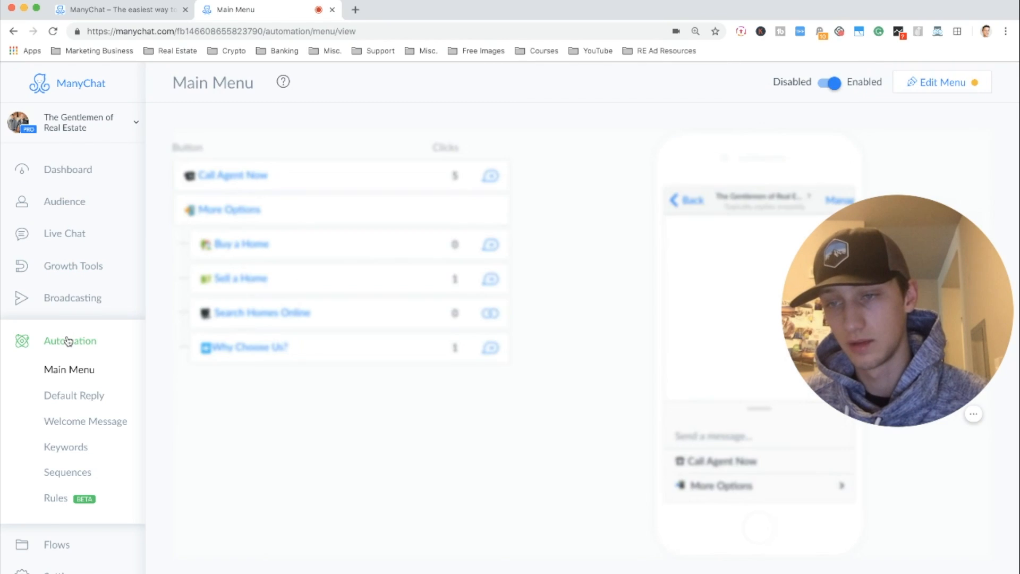
{"action": "scroll", "coordinate": [68, 339], "scroll_direction": "down", "scroll_amount": 3}
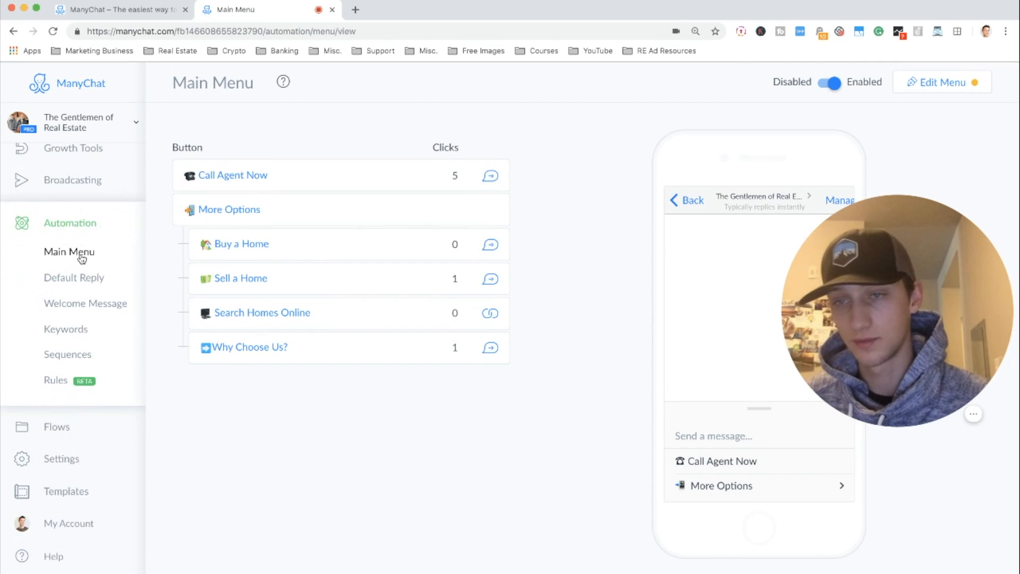
{"action": "left_click", "coordinate": [70, 428]}
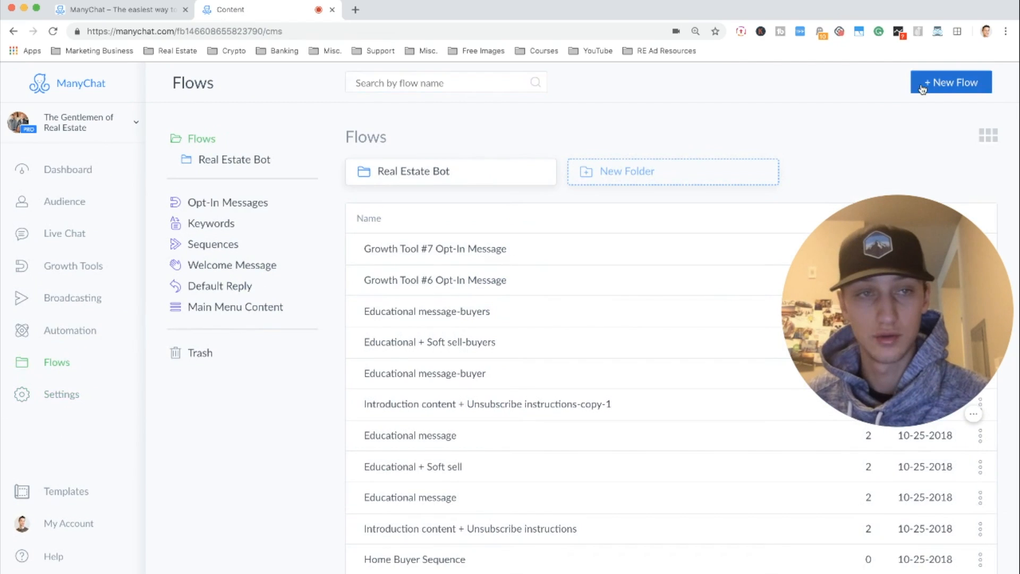
{"action": "left_click", "coordinate": [921, 84]}
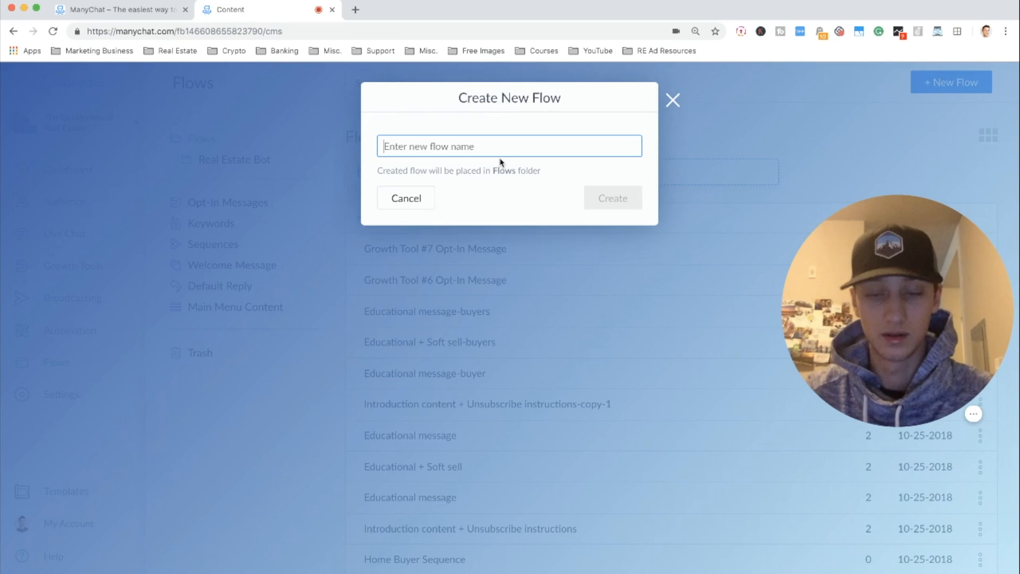
{"action": "type", "text": "Qualifying"}
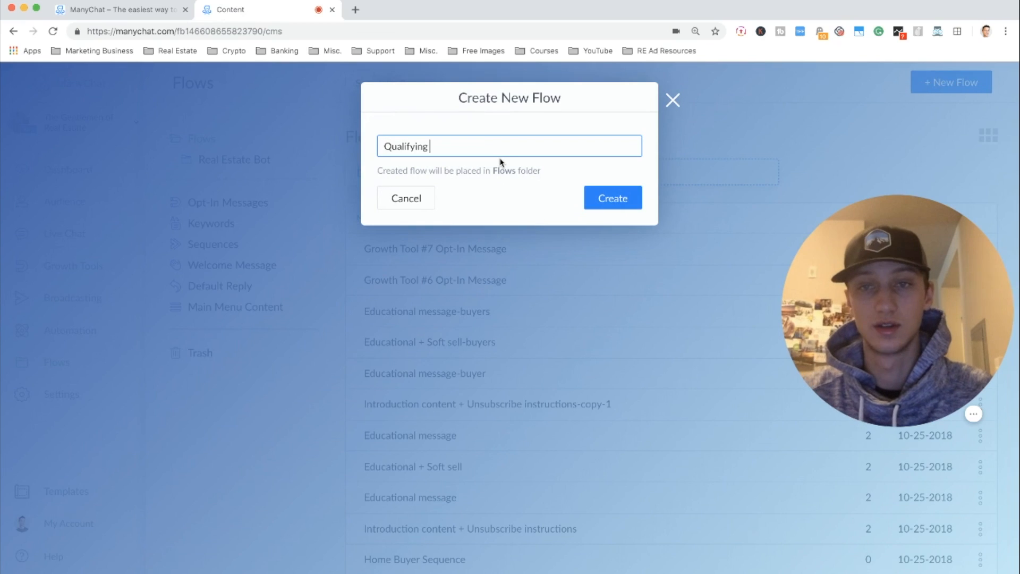
{"action": "type", "text": " Buyer"}
{"action": "left_click", "coordinate": [606, 197]}
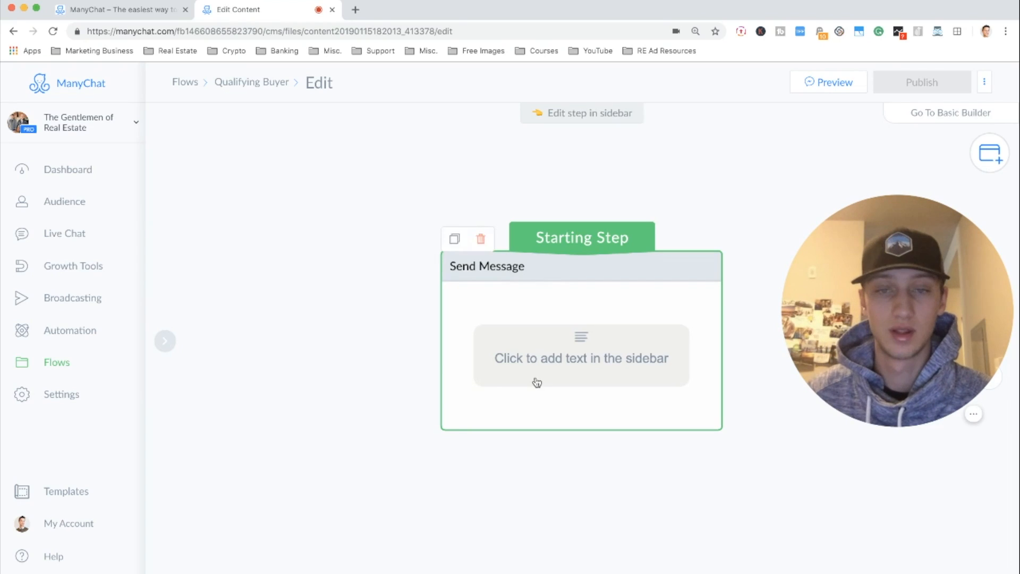
- Write the starting step's message as "Hi, welcome to the chat bot! Happy to help you buy a home."
{"action": "scroll", "coordinate": [537, 383], "scroll_direction": "down", "scroll_amount": 4}
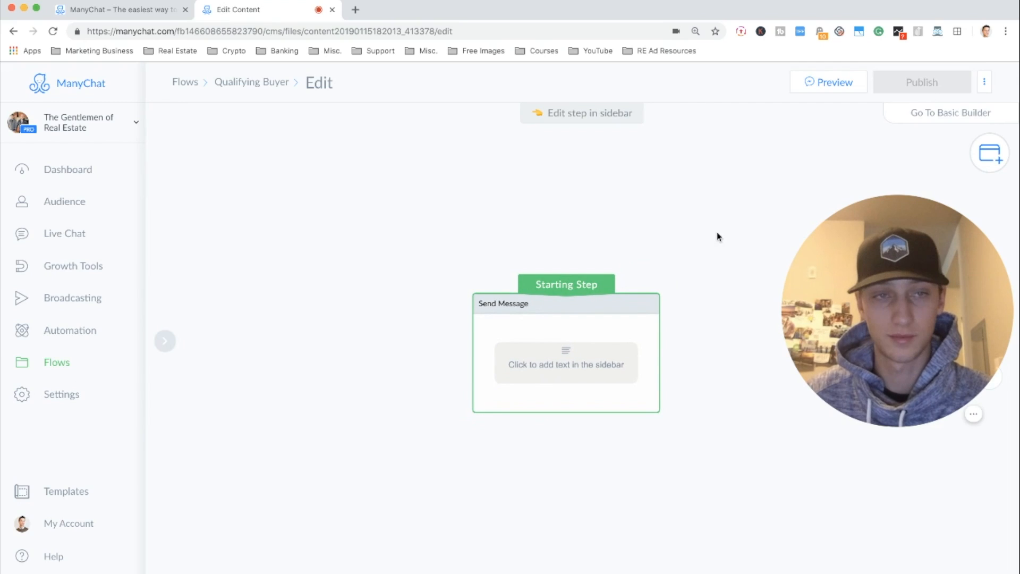
{"action": "scroll", "coordinate": [555, 298], "scroll_direction": "down", "scroll_amount": 1}
{"action": "left_click_drag", "start_coordinate": [654, 266], "coordinate": [619, 226]}
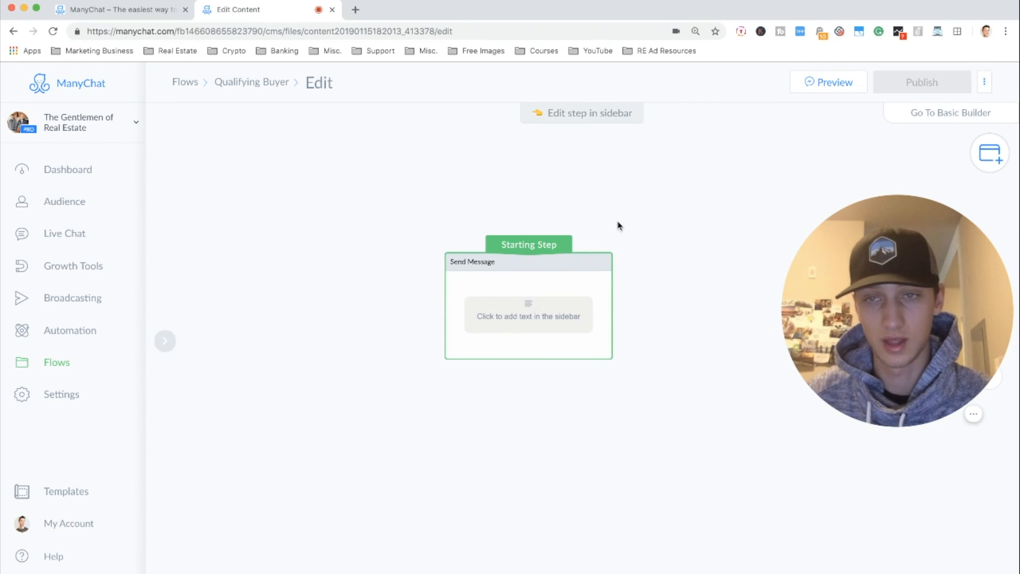
{"action": "left_click", "coordinate": [166, 362]}
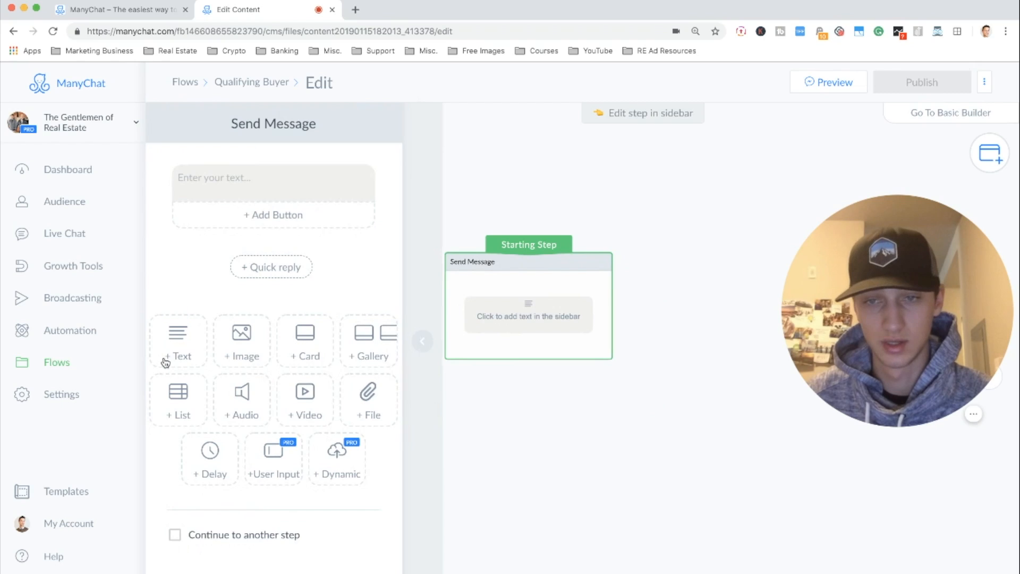
{"action": "left_click", "coordinate": [279, 173]}
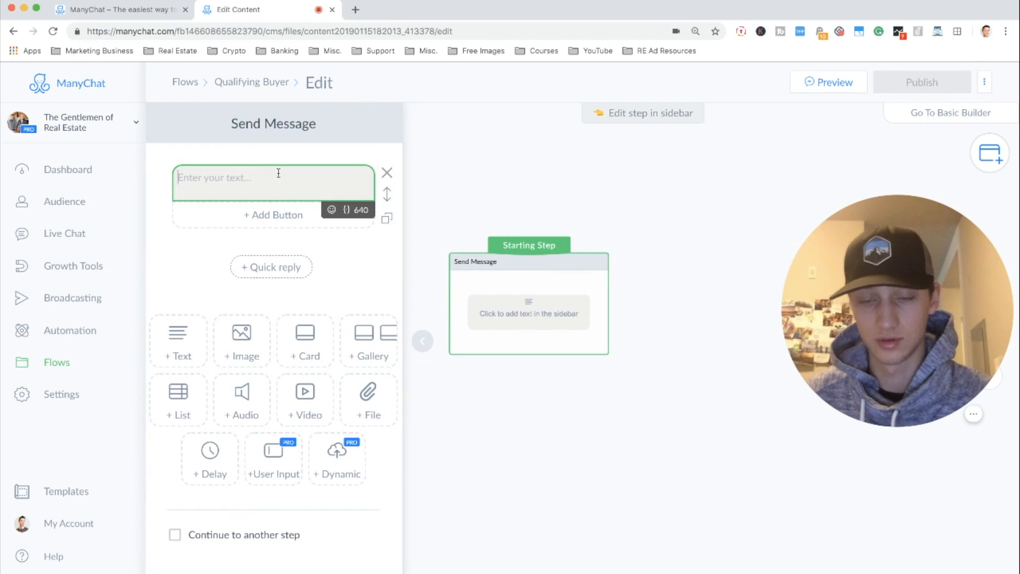
{"action": "type", "text": "Hi, we"}
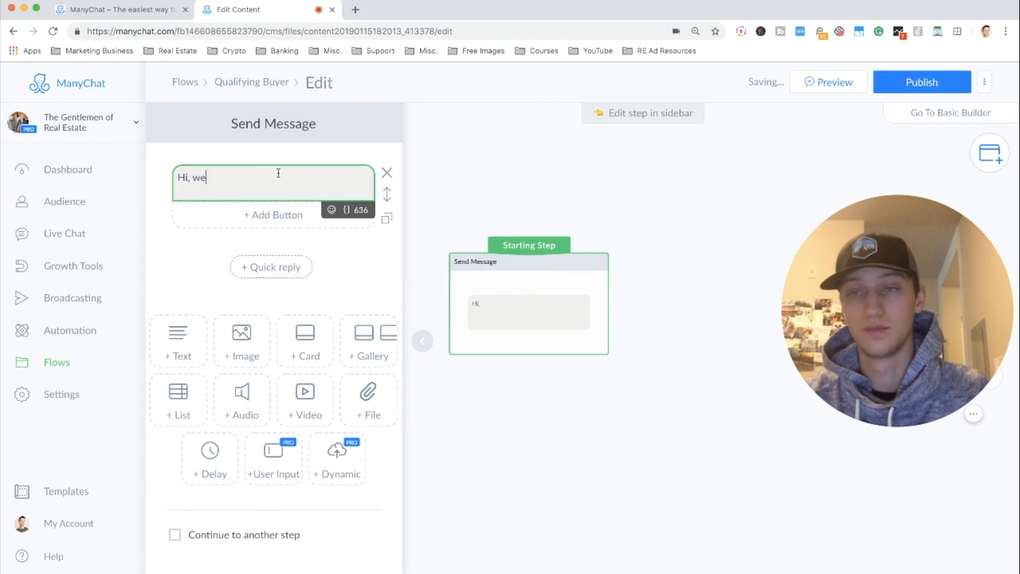
{"action": "type", "text": "lcome to the chat bot!"}
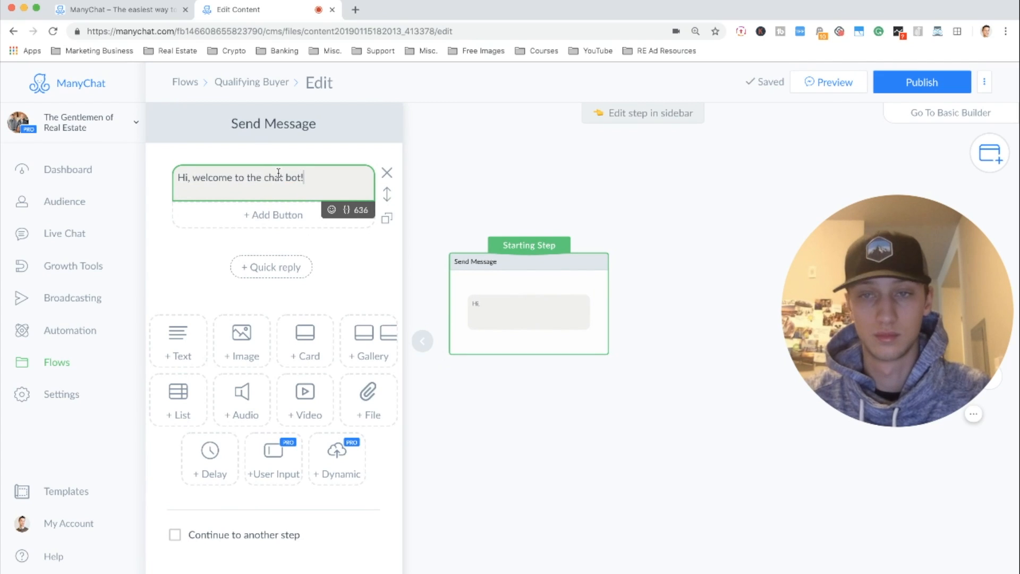
{"action": "type", "text": " Happy to help you buy a home."}
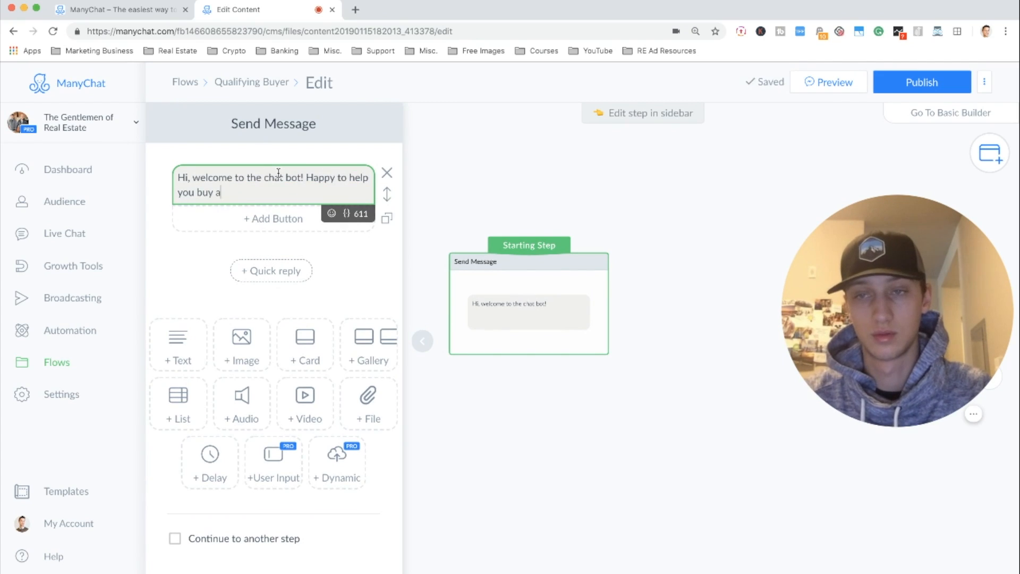
{"action": "left_click", "coordinate": [501, 388]}
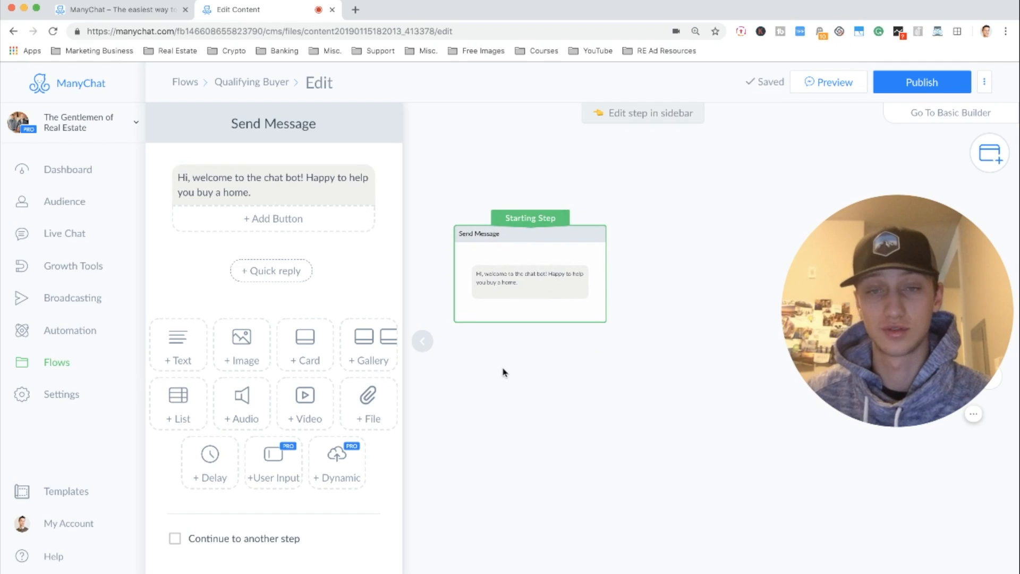
- Add a second Send Message step to the flow and line it up beside the starting step
{"action": "scroll", "coordinate": [502, 359], "scroll_direction": "right", "scroll_amount": 2}
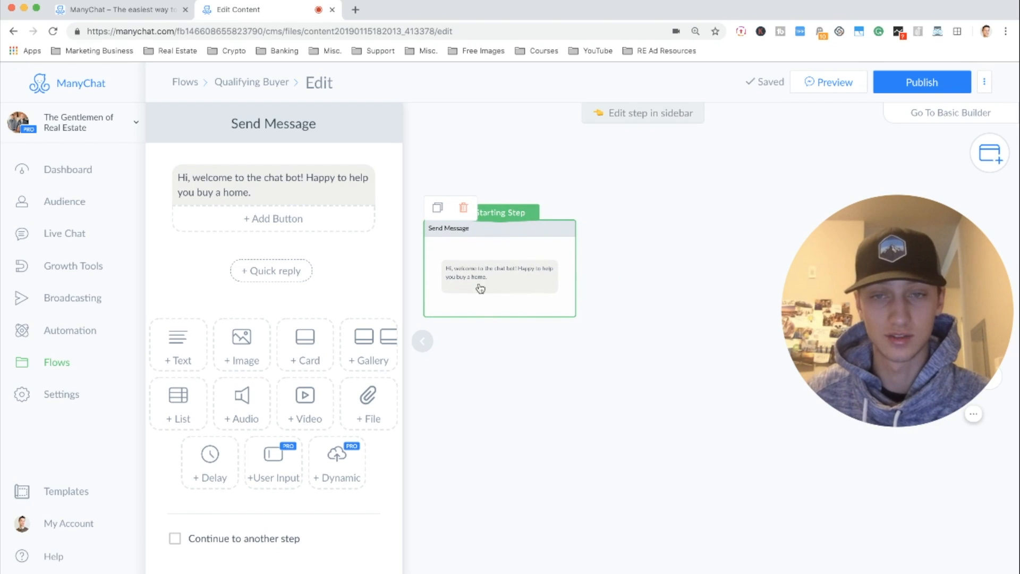
{"action": "left_click", "coordinate": [990, 155]}
{"action": "scroll", "coordinate": [744, 266], "scroll_direction": "down", "scroll_amount": 2}
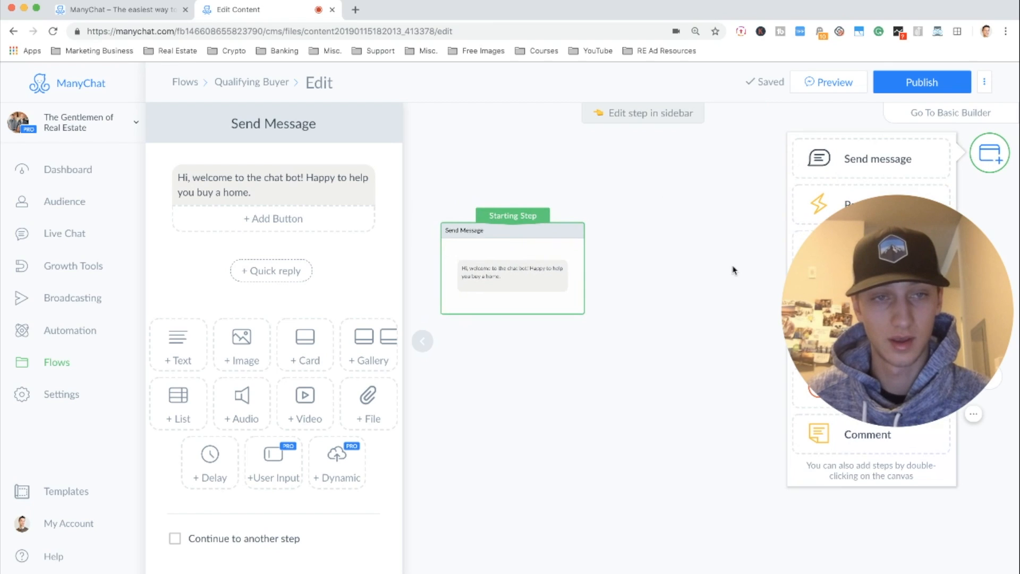
{"action": "left_click_drag", "start_coordinate": [881, 258], "coordinate": [675, 410]}
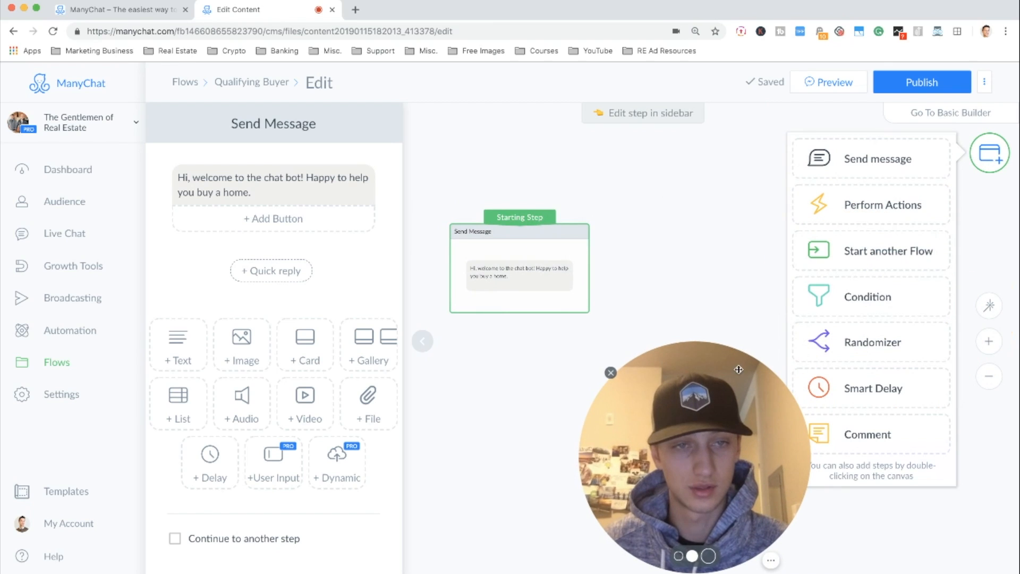
{"action": "left_click", "coordinate": [894, 158]}
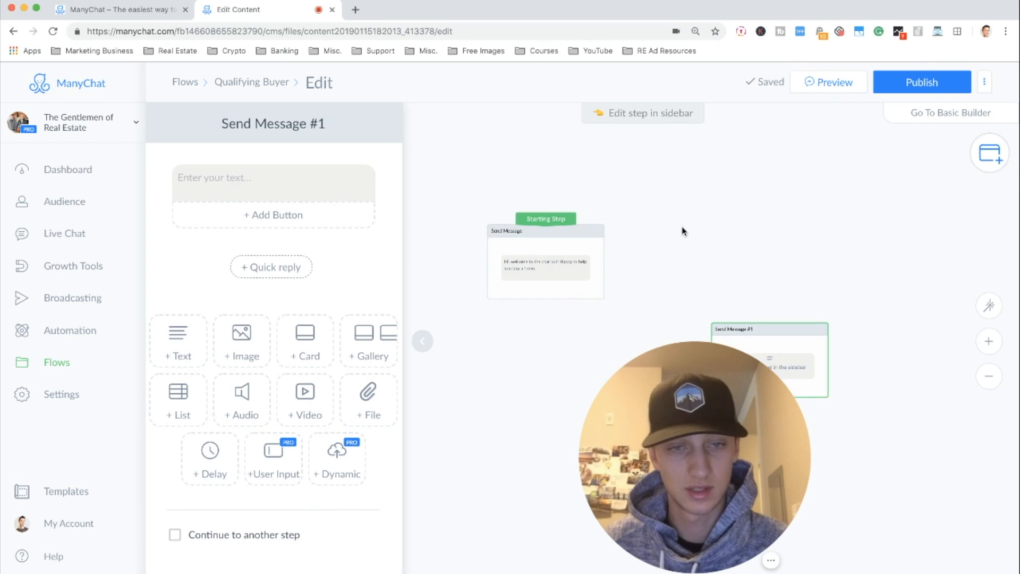
{"action": "left_click", "coordinate": [612, 179]}
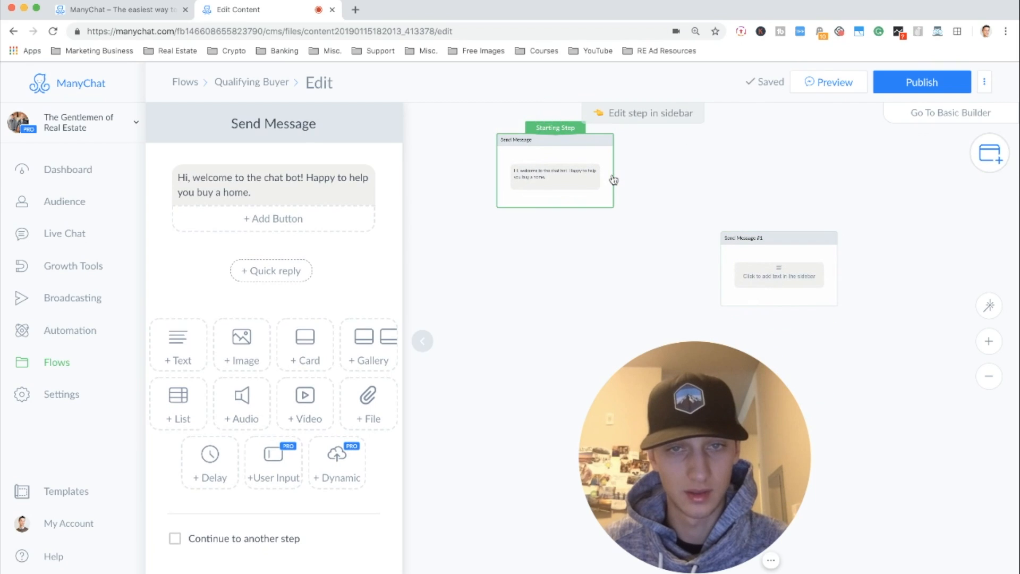
{"action": "left_click_drag", "start_coordinate": [608, 176], "coordinate": [636, 223]}
{"action": "left_click_drag", "start_coordinate": [748, 246], "coordinate": [718, 198]}
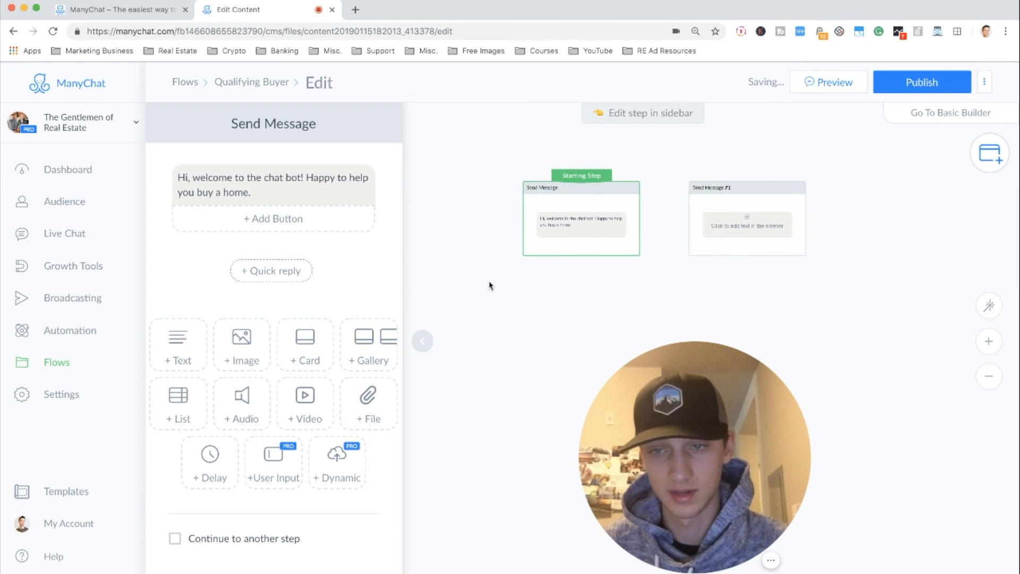
- Enable continuing to another step on the starting message and connect it to the second Send Message step
{"action": "mouse_move", "coordinate": [587, 202]}
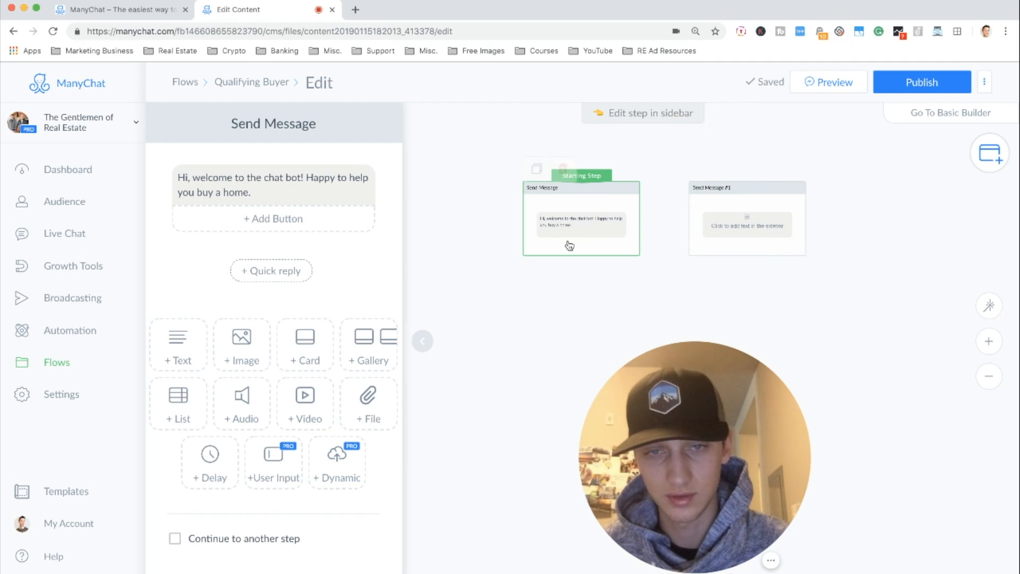
{"action": "left_click", "coordinate": [175, 540]}
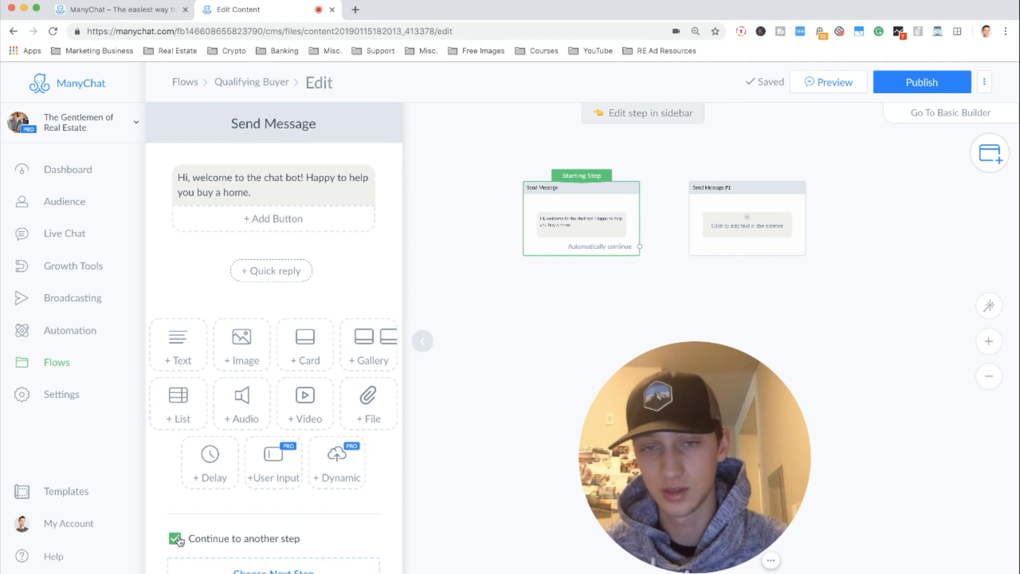
{"action": "left_click_drag", "start_coordinate": [641, 248], "coordinate": [700, 229]}
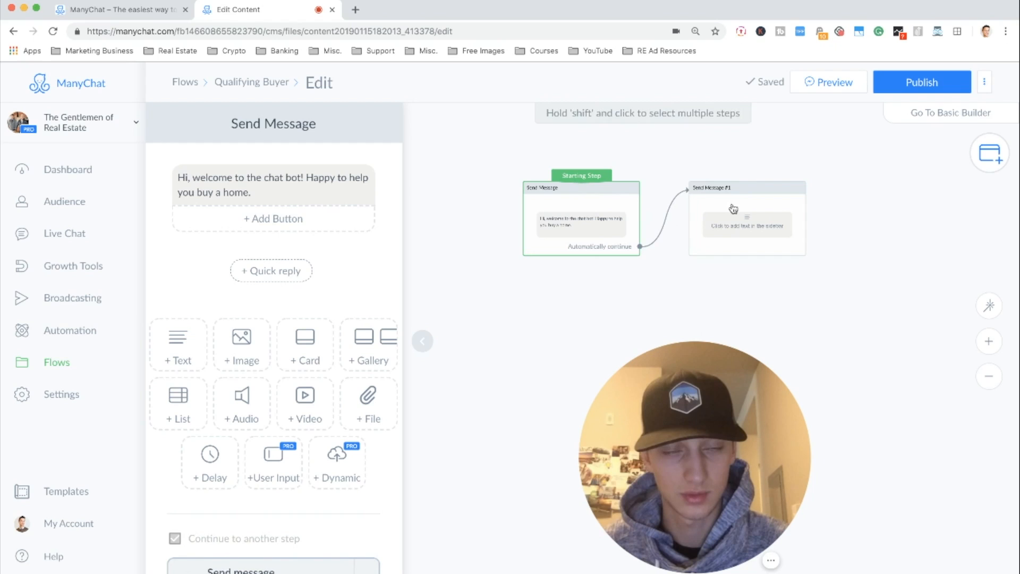
{"action": "left_click_drag", "start_coordinate": [836, 273], "coordinate": [761, 267]}
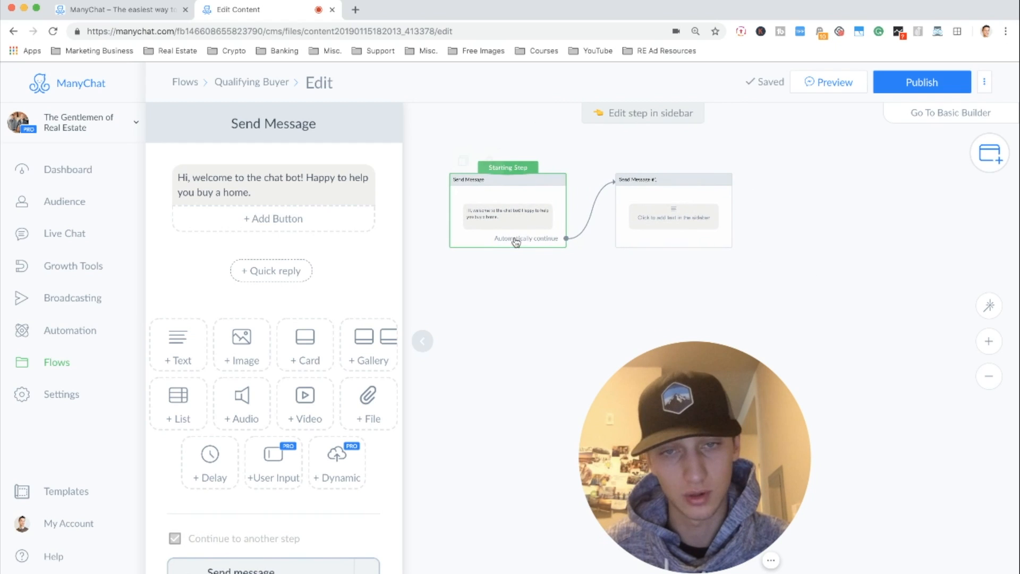
- Add a button titled "I want to buy" to the starting message
{"action": "scroll", "coordinate": [818, 255], "scroll_direction": "right", "scroll_amount": 2}
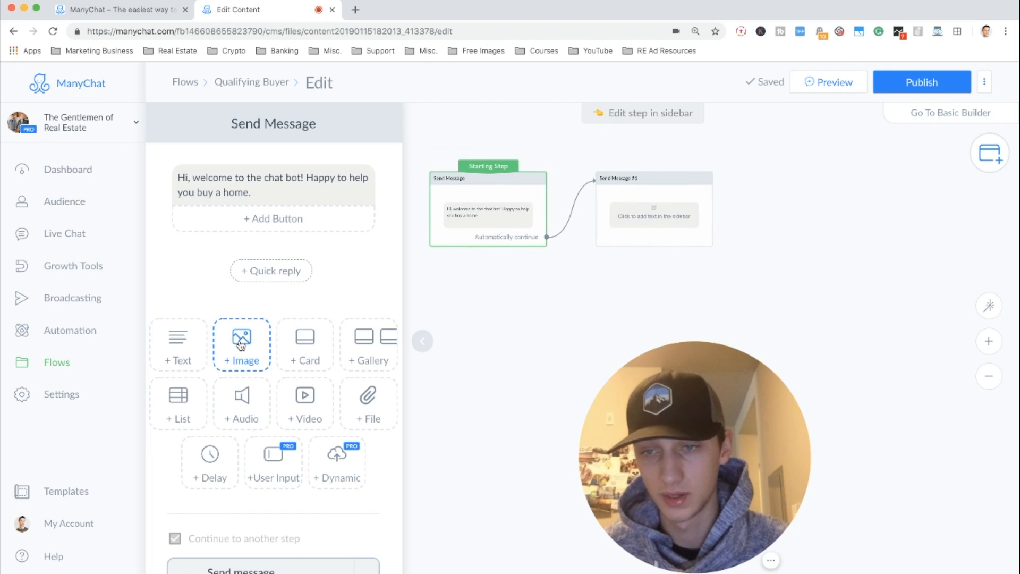
{"action": "left_click", "coordinate": [318, 220]}
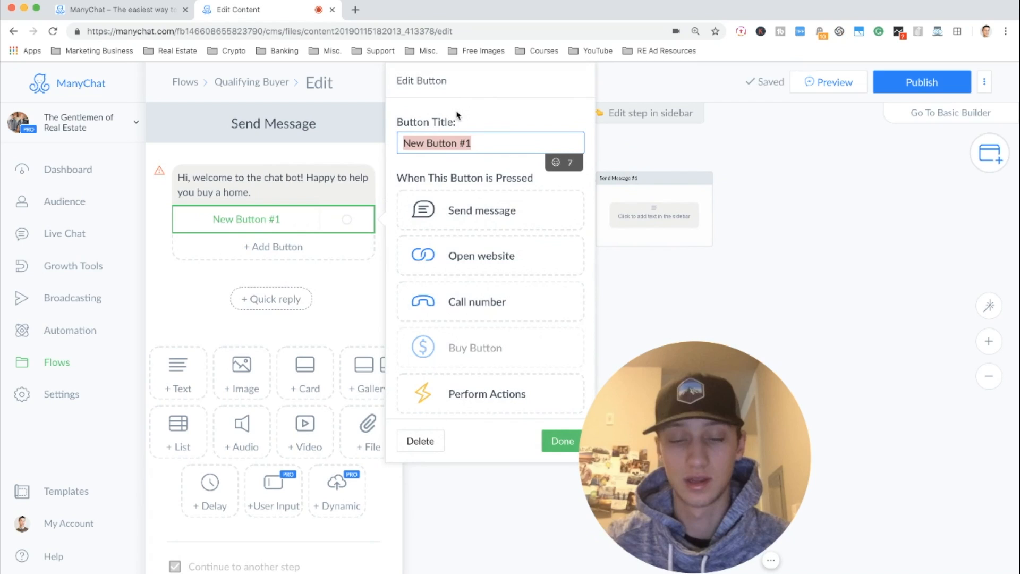
{"action": "type", "text": "I w"}
{"action": "type", "text": "ant ot b"}
{"action": "key", "text": "BackSpace"}
{"action": "key", "text": "BackSpace"}
{"action": "type", "text": "y"}
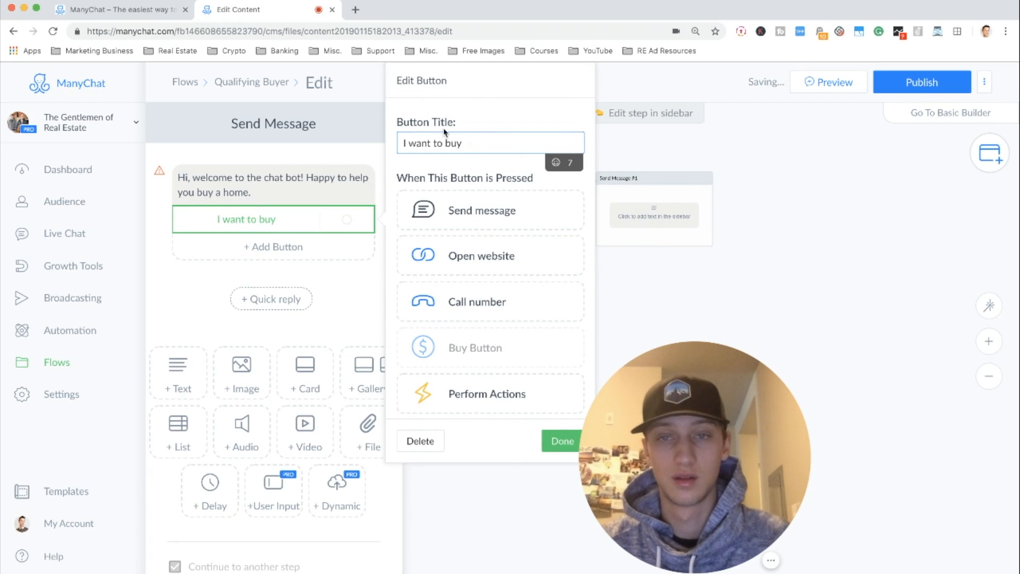
- Add a second button titled "I want to sell" to the starting message
{"action": "left_click", "coordinate": [284, 249]}
{"action": "type", "text": "I wan"}
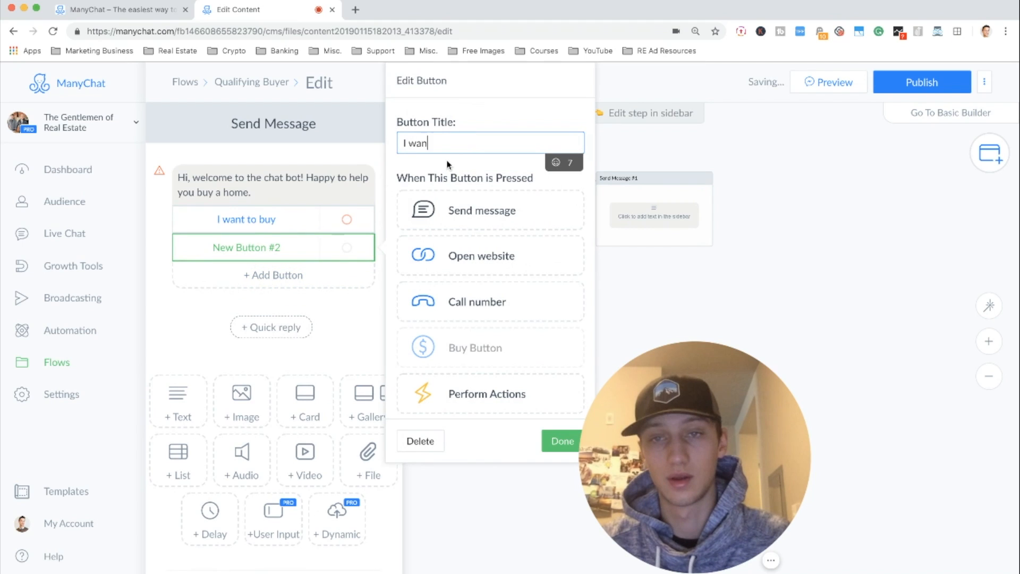
{"action": "type", "text": "t to sell"}
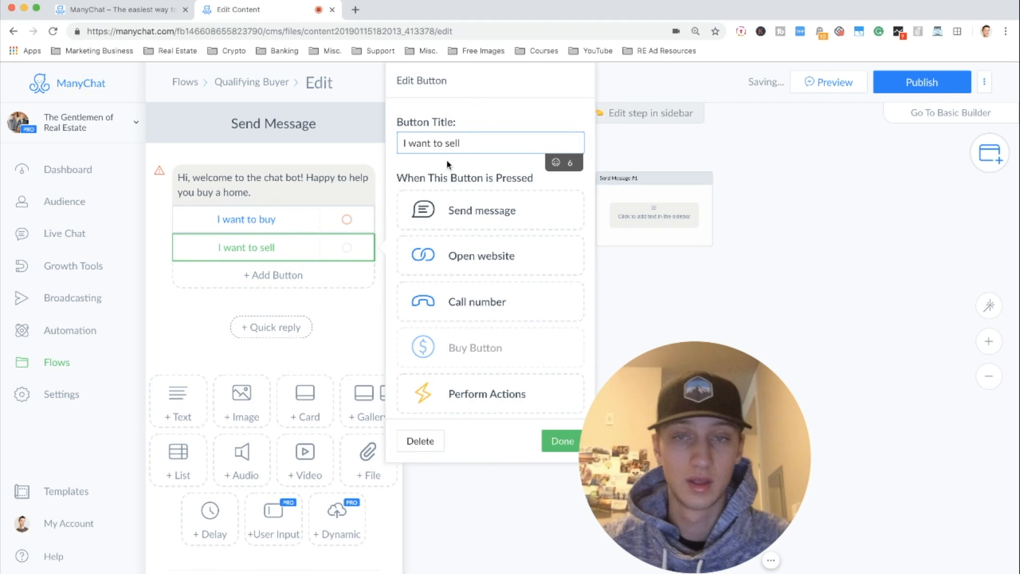
{"action": "left_click", "coordinate": [554, 448]}
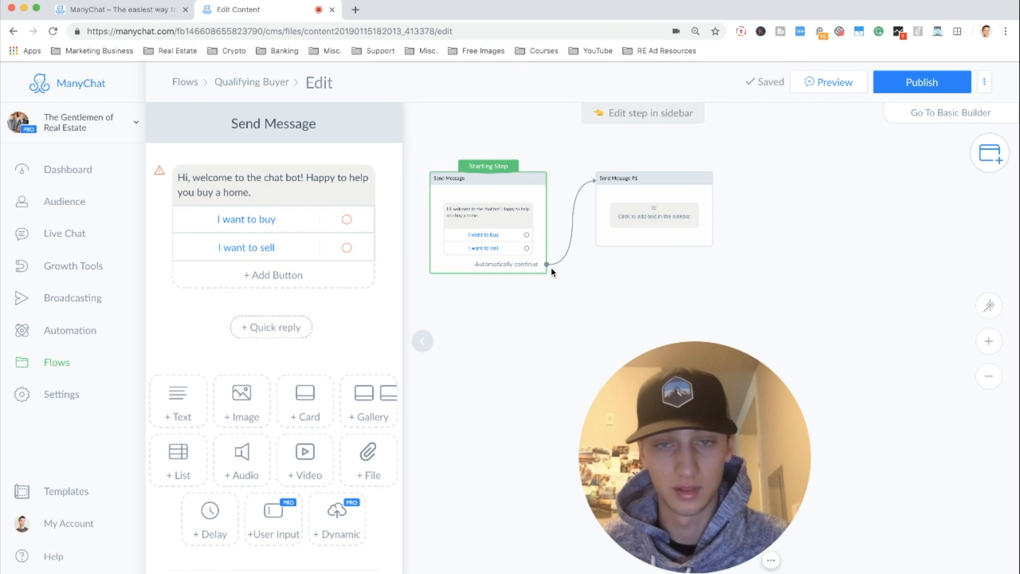
- Connect the "I want to sell" button to the second message step and add a third Send Message step
{"action": "left_click_drag", "start_coordinate": [526, 248], "coordinate": [598, 228]}
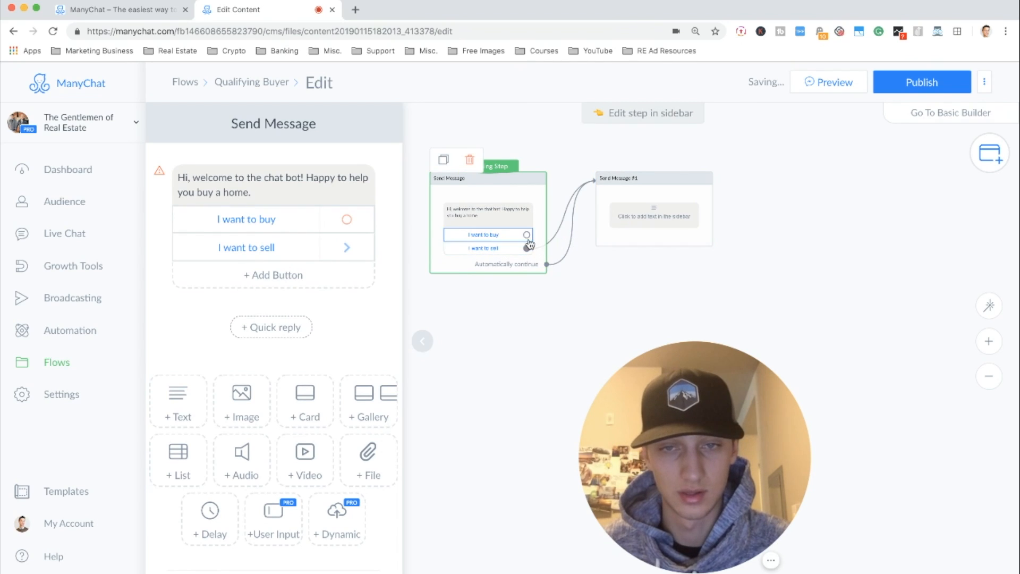
{"action": "left_click", "coordinate": [990, 153]}
{"action": "left_click", "coordinate": [875, 158]}
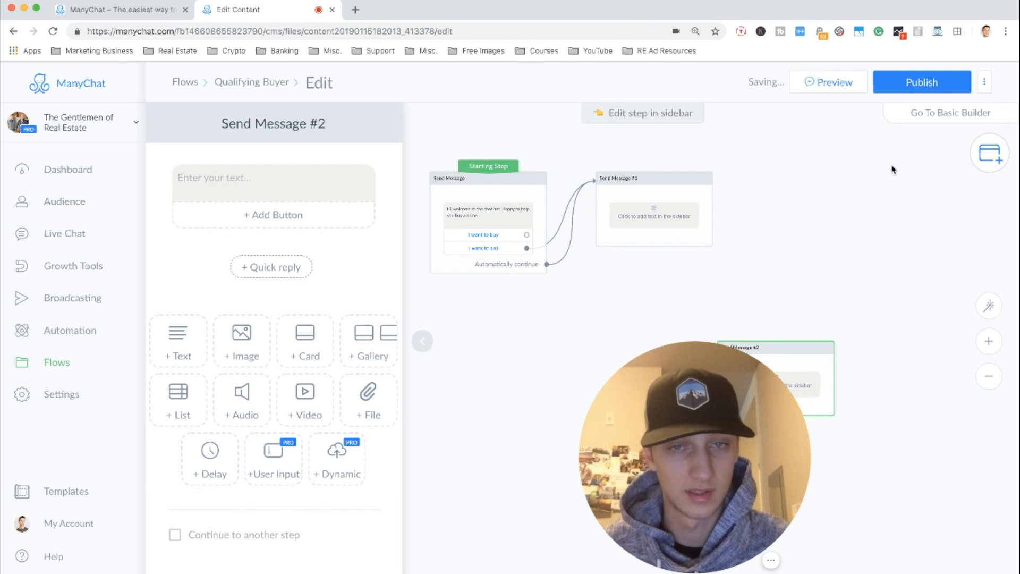
- Place the third message step below the second and connect the "I want to buy" button to it
{"action": "left_click_drag", "start_coordinate": [783, 344], "coordinate": [180, 384]}
{"action": "left_click_drag", "start_coordinate": [794, 348], "coordinate": [675, 281]}
{"action": "left_click", "coordinate": [526, 235]}
{"action": "left_click", "coordinate": [601, 298]}
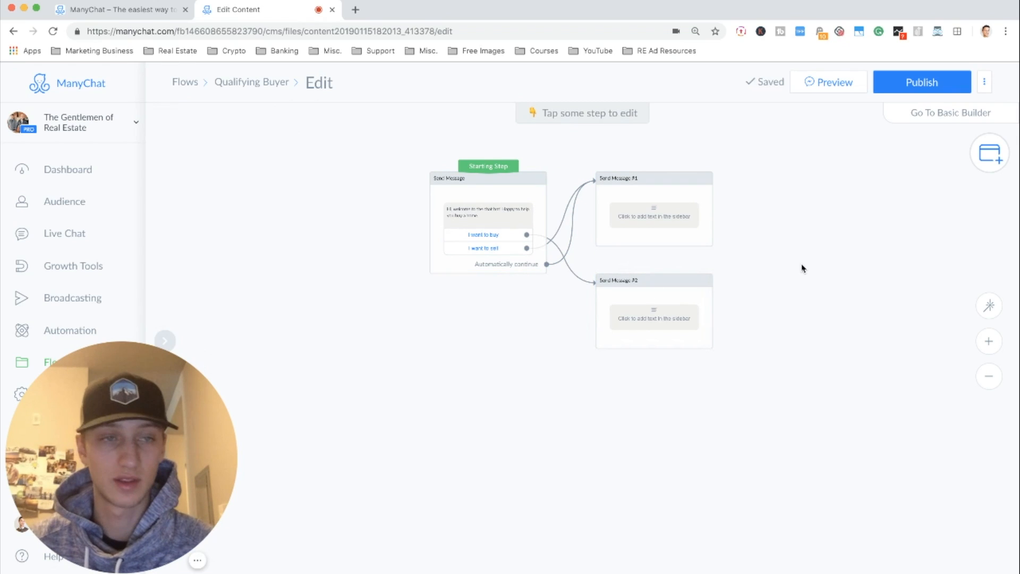
- Delete both empty message steps connected to the starting message
{"action": "left_click", "coordinate": [988, 153]}
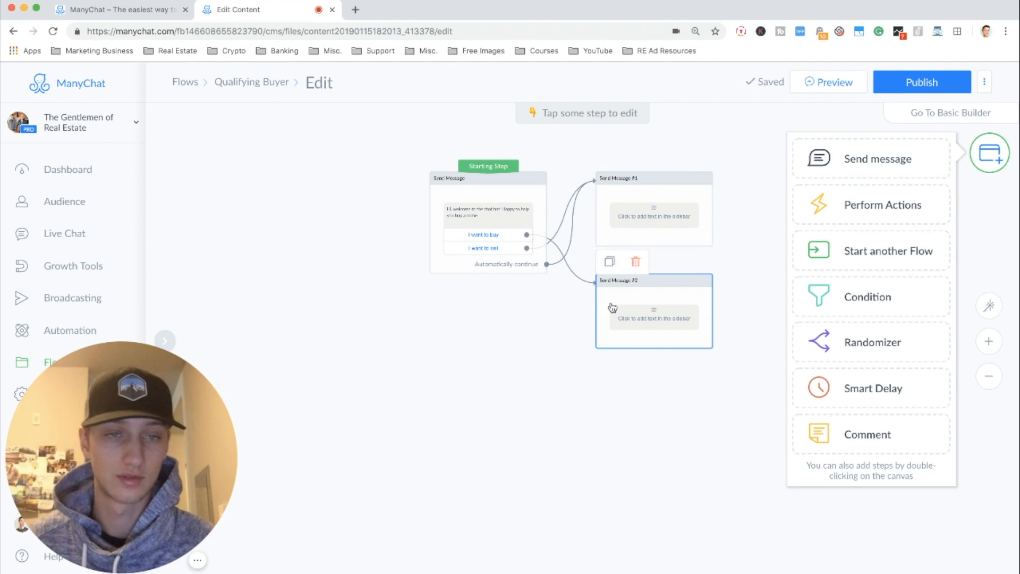
{"action": "left_click", "coordinate": [636, 261]}
{"action": "left_click", "coordinate": [642, 178]}
{"action": "left_click", "coordinate": [637, 160]}
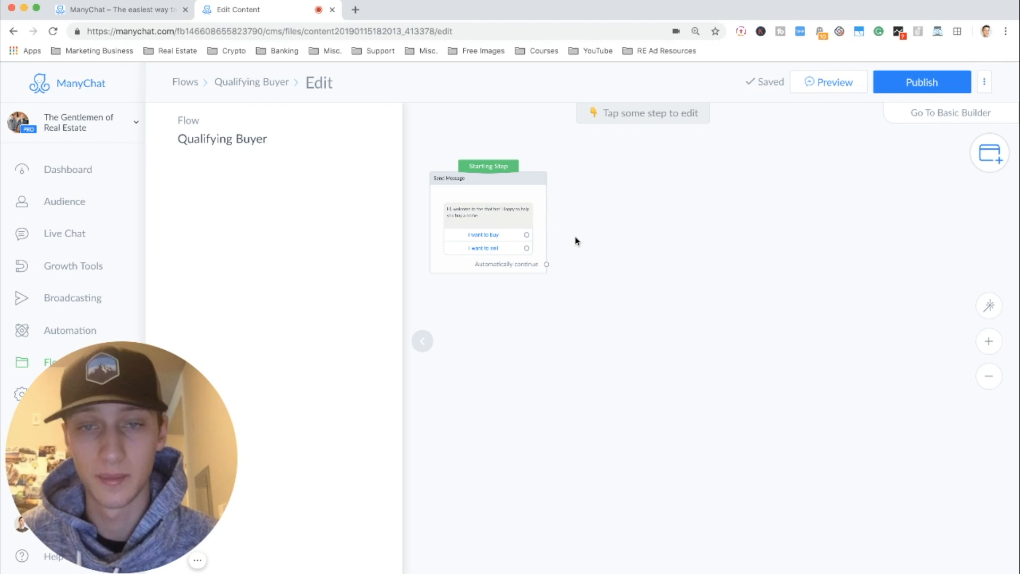
{"action": "left_click", "coordinate": [986, 157]}
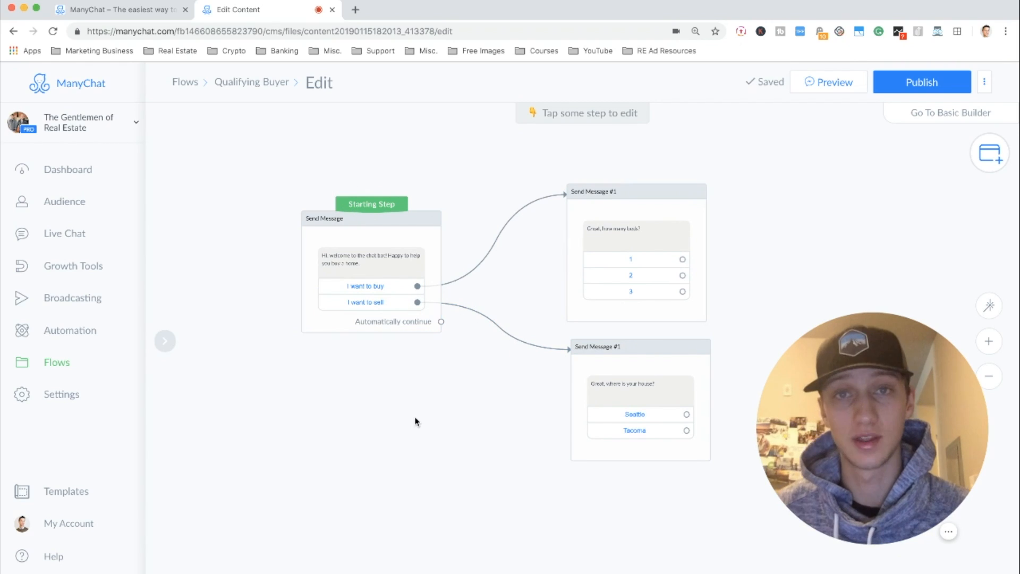
{"action": "scroll", "coordinate": [367, 408], "scroll_direction": "right", "scroll_amount": 3}
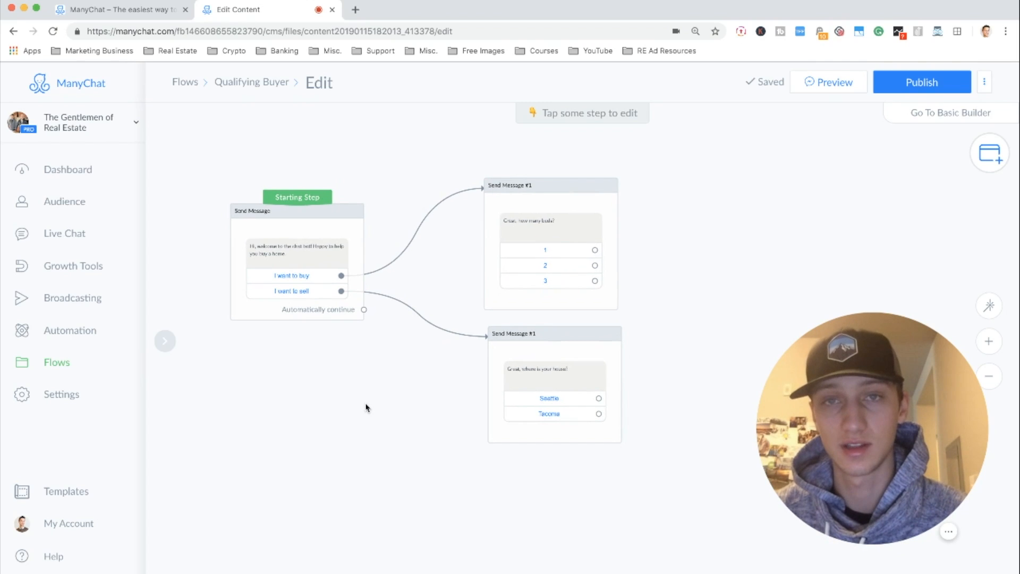
{"action": "left_click_drag", "start_coordinate": [365, 408], "coordinate": [393, 384]}
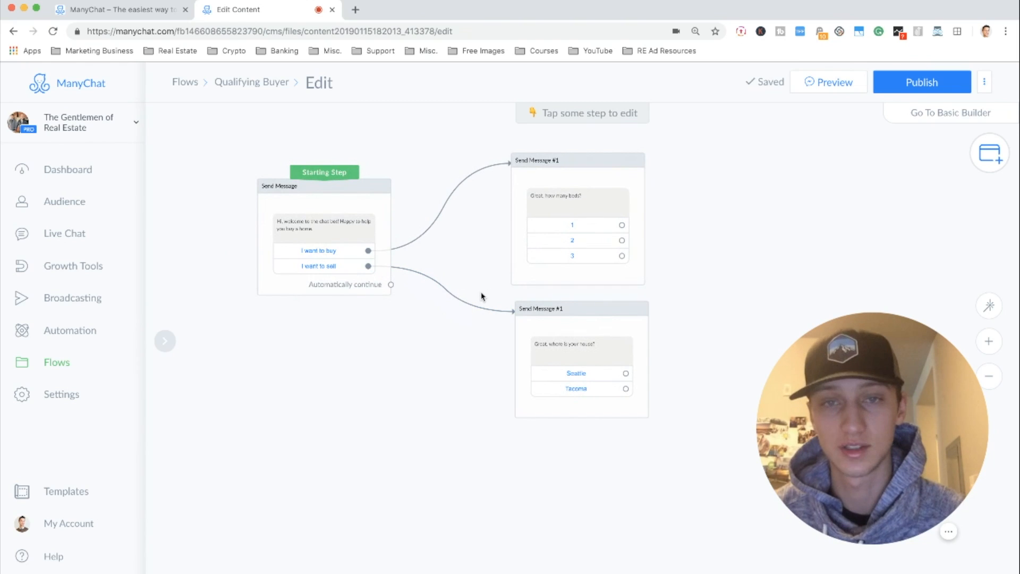
{"action": "scroll", "coordinate": [481, 299], "scroll_direction": "up", "scroll_amount": 3}
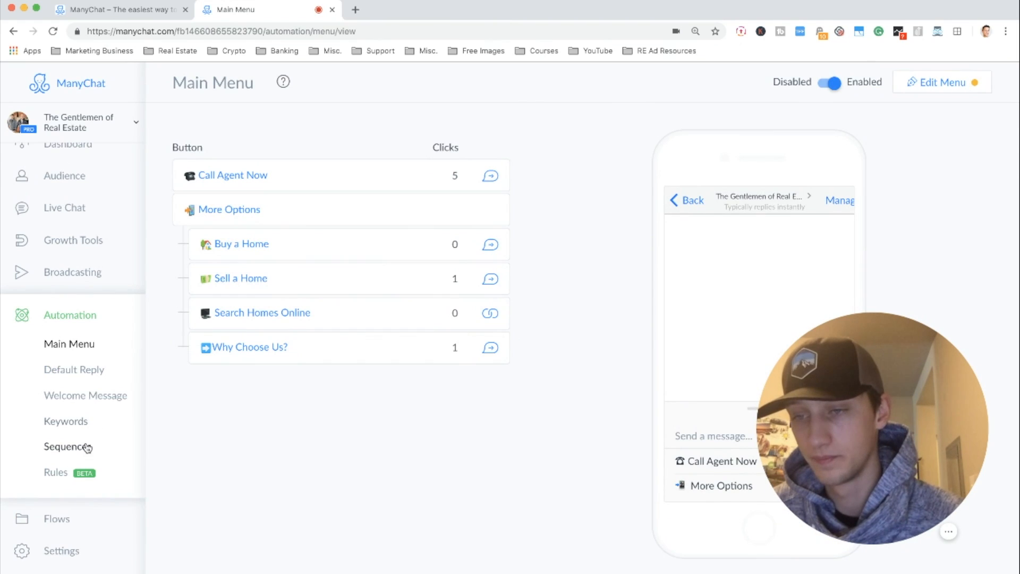
- Open the Buyer Leads Follow Up sequence and examine the content of its immediately sent introduction message
{"action": "left_click", "coordinate": [84, 449]}
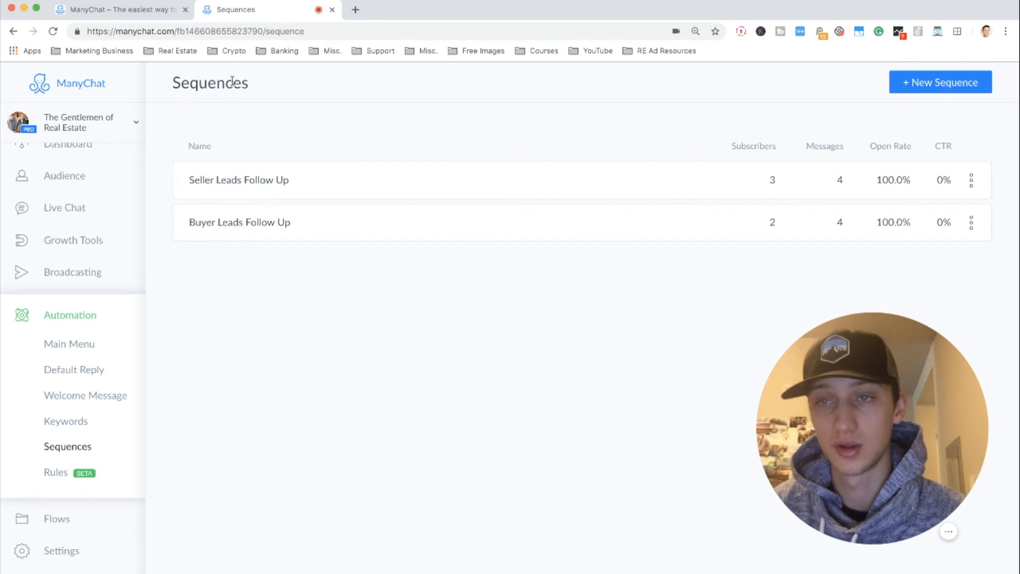
{"action": "left_click", "coordinate": [387, 214]}
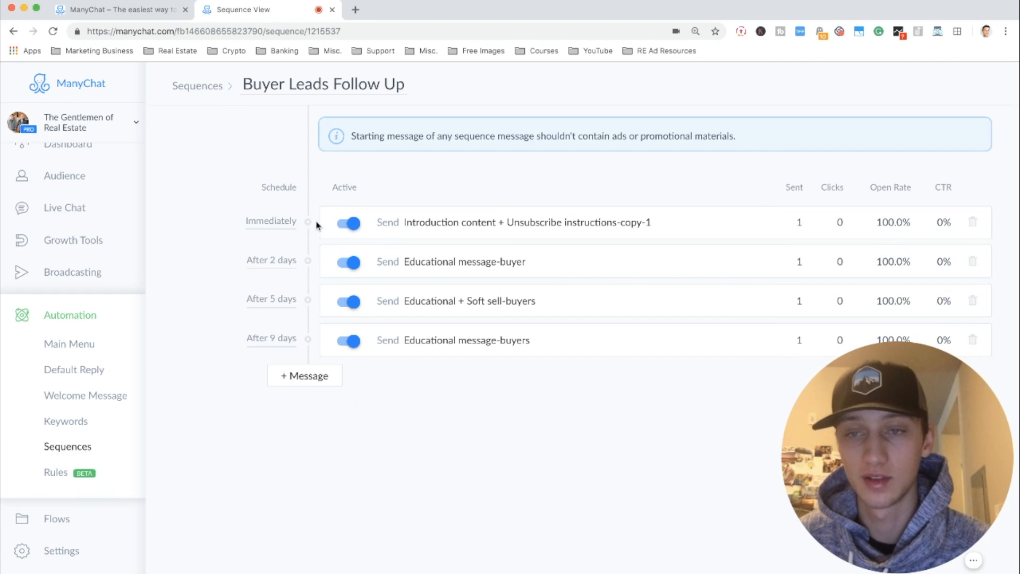
{"action": "left_click", "coordinate": [503, 232]}
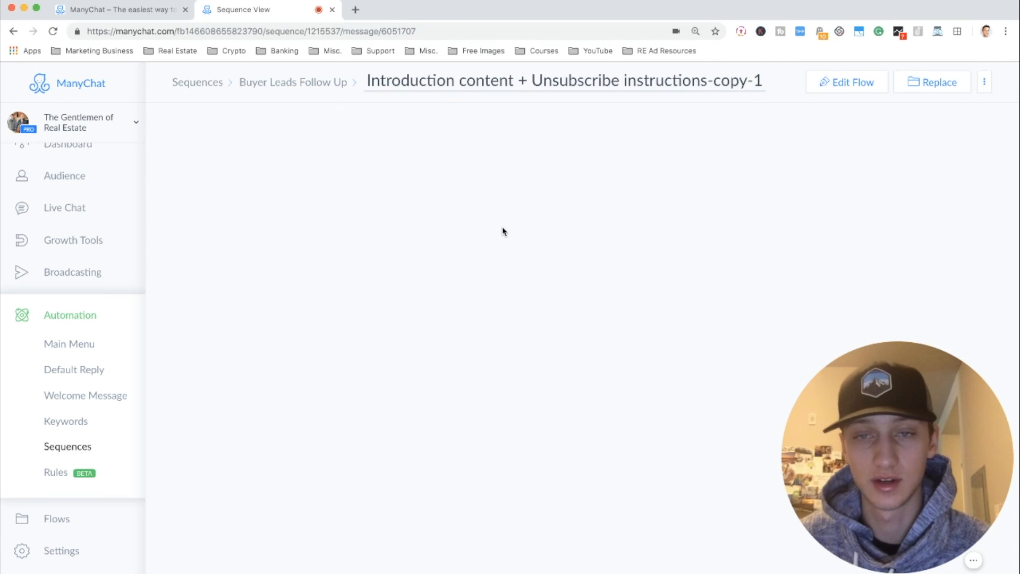
{"action": "left_click_drag", "start_coordinate": [565, 409], "coordinate": [485, 337]}
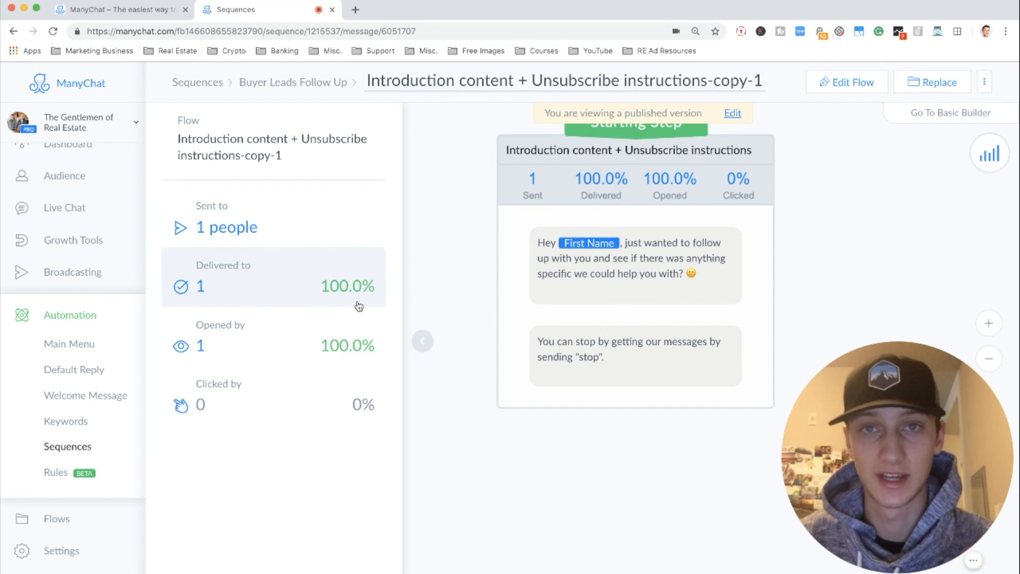
- Return to the Buyer Leads Follow Up sequence and add a new message to it
{"action": "left_click", "coordinate": [197, 82]}
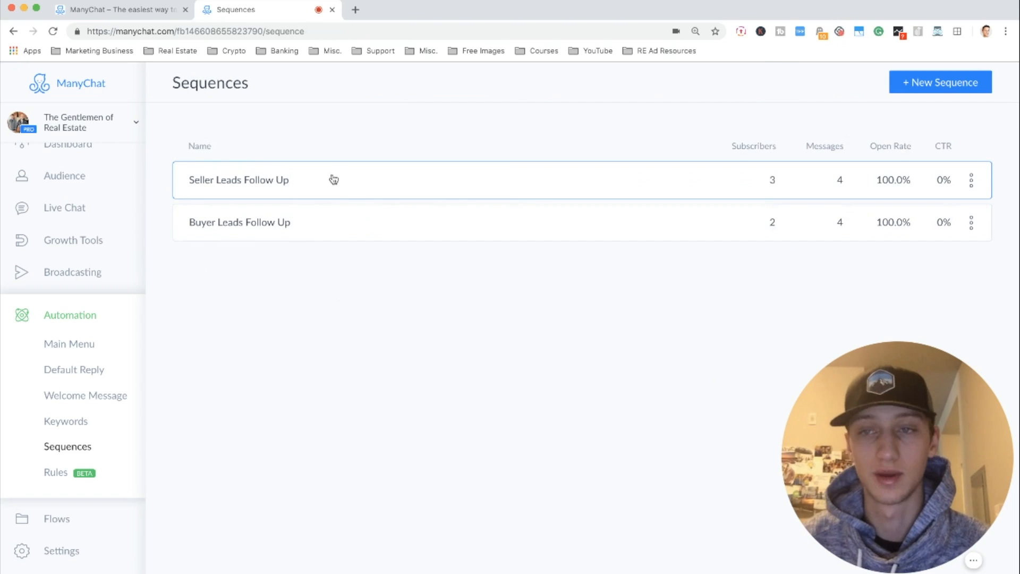
{"action": "left_click", "coordinate": [311, 226]}
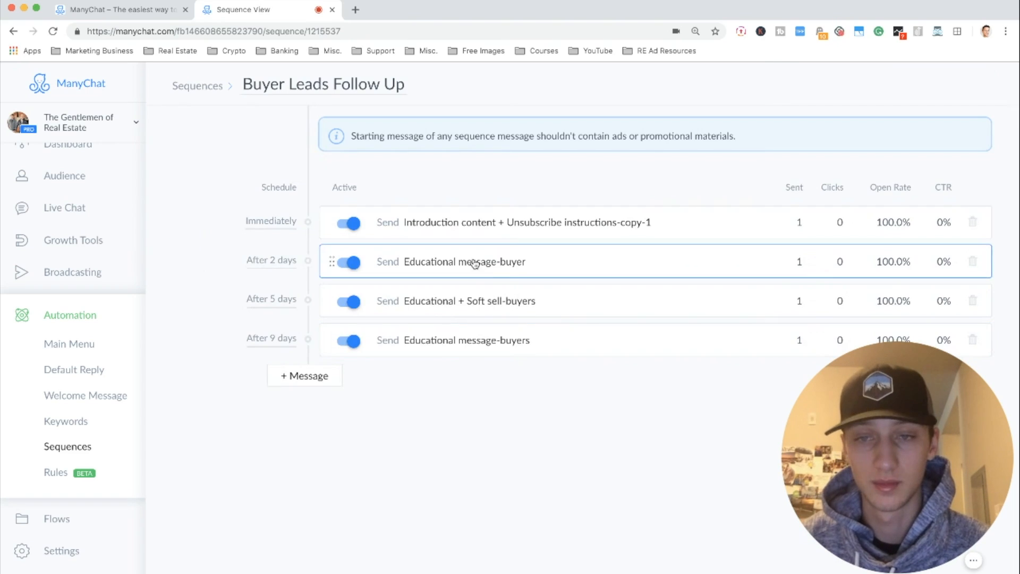
{"action": "left_click", "coordinate": [313, 376]}
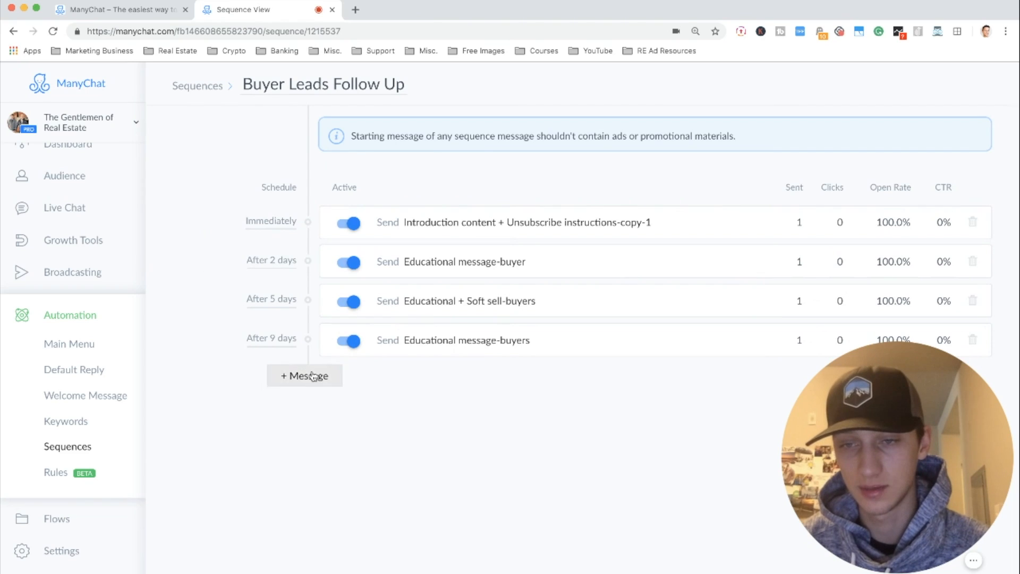
- Schedule the new sequence message for 10 days after the previous message and save the schedule
{"action": "left_click", "coordinate": [268, 381]}
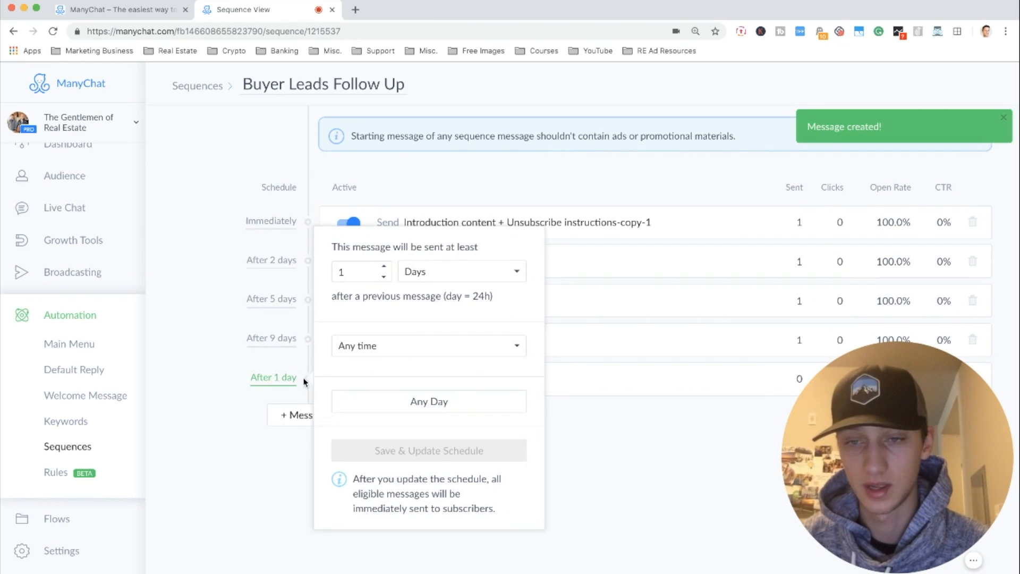
{"action": "left_click", "coordinate": [382, 268]}
{"action": "left_click", "coordinate": [382, 268]}
{"action": "left_click", "coordinate": [381, 268]}
{"action": "left_click", "coordinate": [381, 268]}
{"action": "left_click", "coordinate": [382, 268]}
{"action": "left_click", "coordinate": [382, 268]}
{"action": "left_click", "coordinate": [382, 267]}
{"action": "left_click", "coordinate": [383, 267]}
{"action": "left_click", "coordinate": [383, 268]}
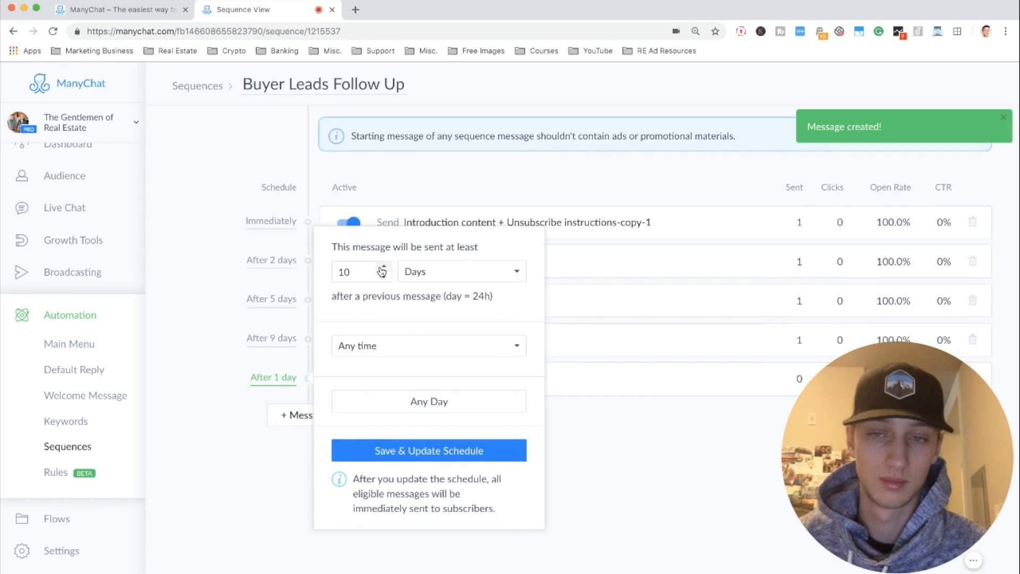
{"action": "left_click", "coordinate": [402, 453]}
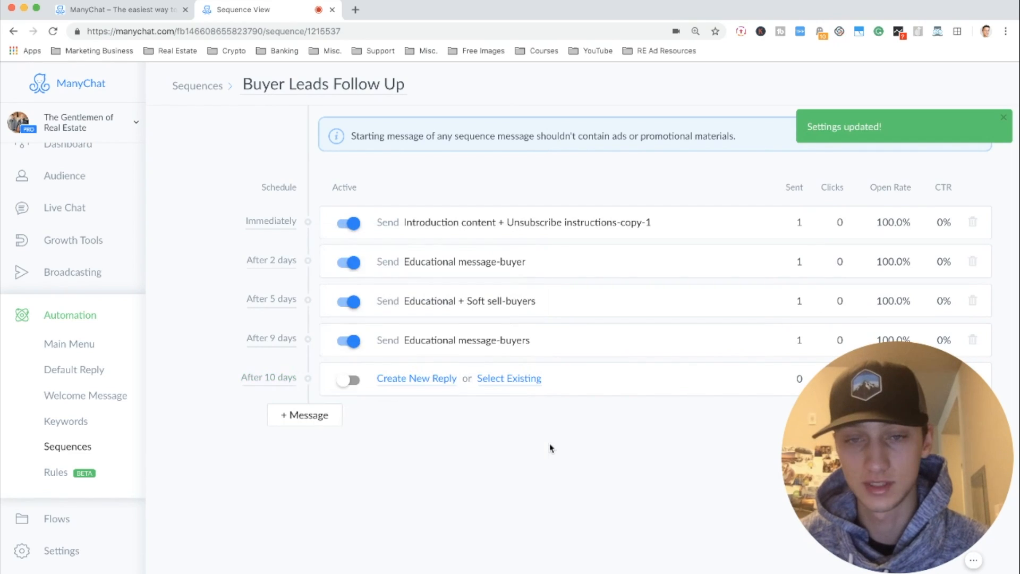